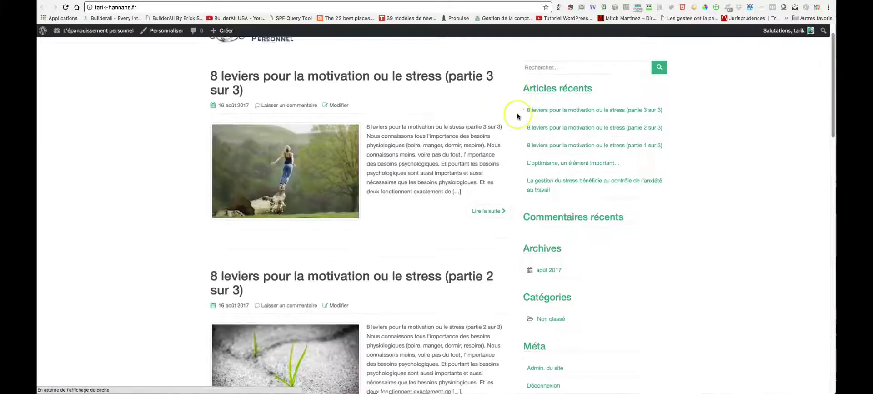
Review the articles on the blog's homepage and the signup form in SG Autorépondeur
{"action": "scroll", "coordinate": [518, 113], "scroll_direction": "down", "scroll_amount": 12}
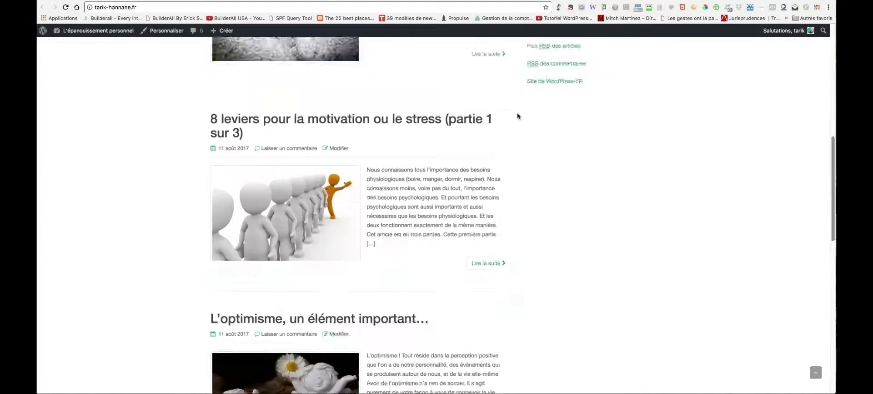
{"action": "scroll", "coordinate": [518, 116], "scroll_direction": "up", "scroll_amount": 12}
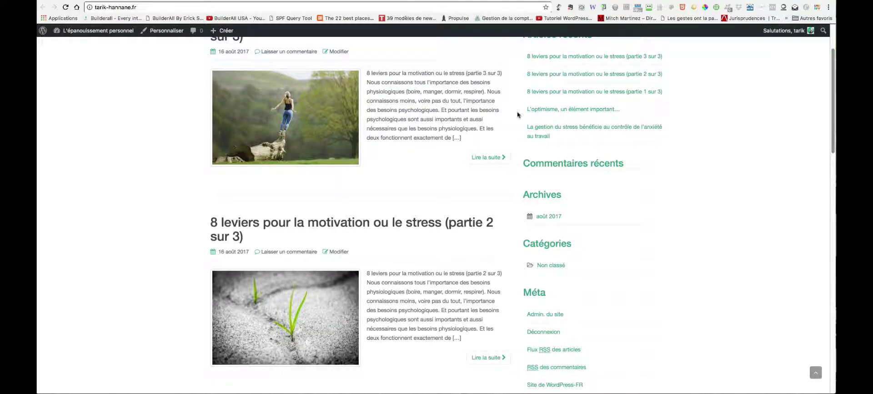
{"action": "scroll", "coordinate": [518, 114], "scroll_direction": "up", "scroll_amount": 2}
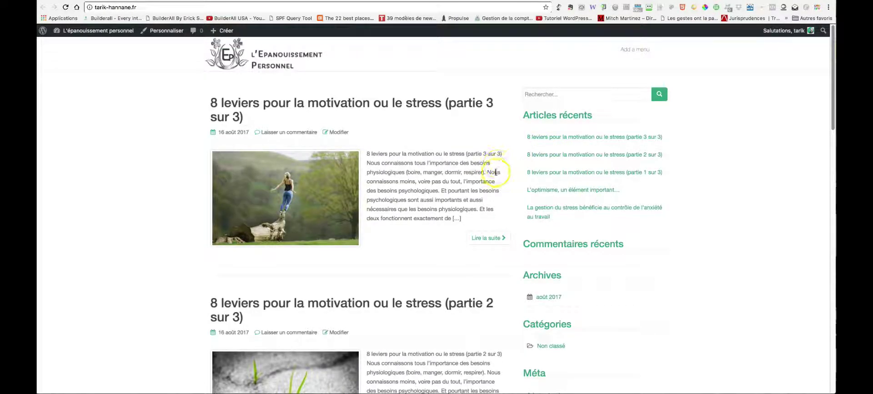
{"action": "left_click", "coordinate": [450, 198]}
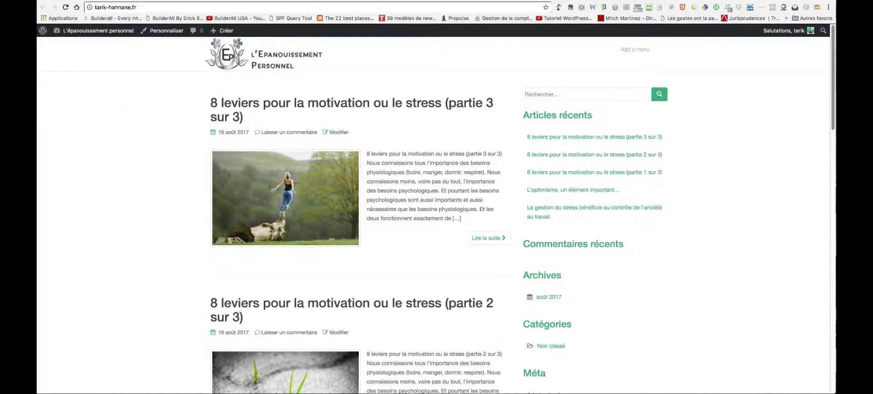
{"action": "key", "text": "ctrl+Tab"}
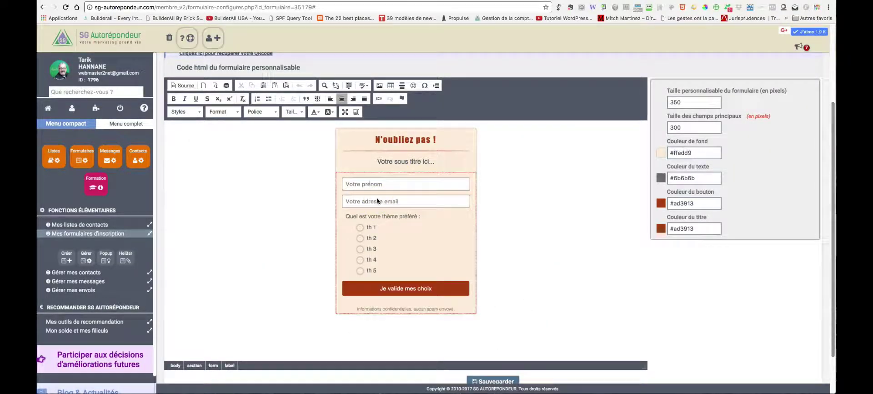
{"action": "left_click", "coordinate": [384, 52]}
Go to the blog's WordPress plugin administration and search the new extensions for "popup"
{"action": "key", "text": "ctrl+shift+Tab"}
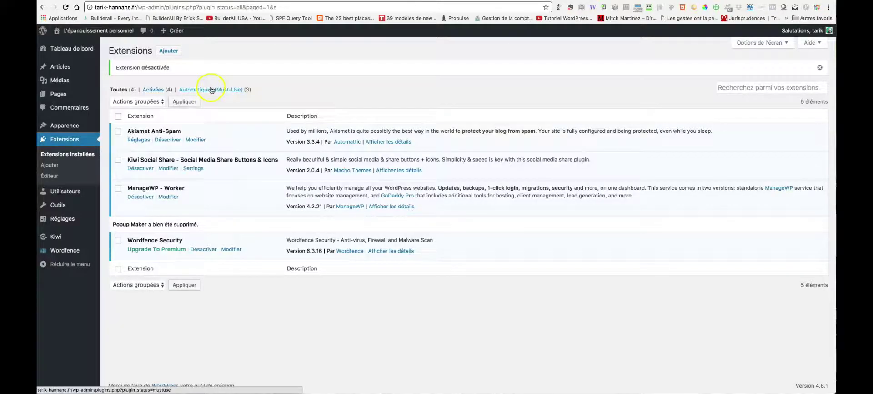
{"action": "left_click", "coordinate": [169, 50]}
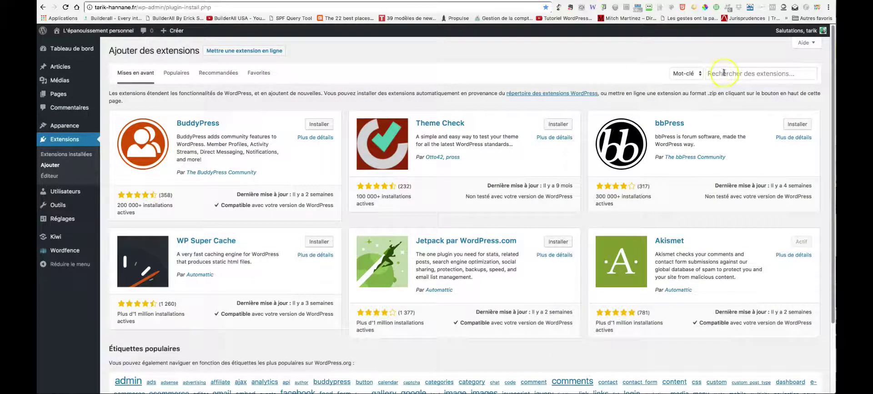
{"action": "left_click", "coordinate": [724, 74]}
{"action": "type", "text": "pb"}
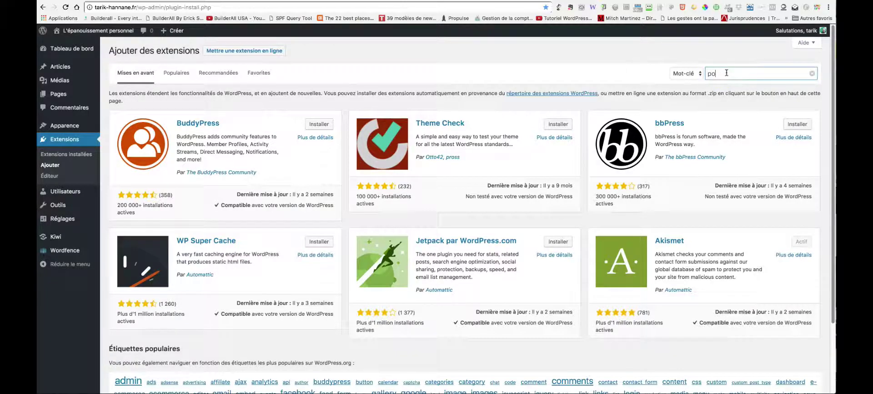
{"action": "type", "text": "pup"}
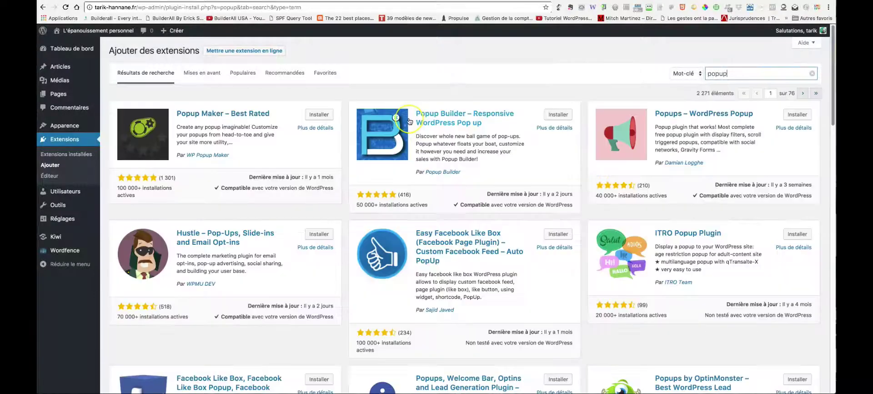
Check Popup Maker's install count, compatibility and last update, and install and activate the plugin
{"action": "left_click", "coordinate": [257, 117]}
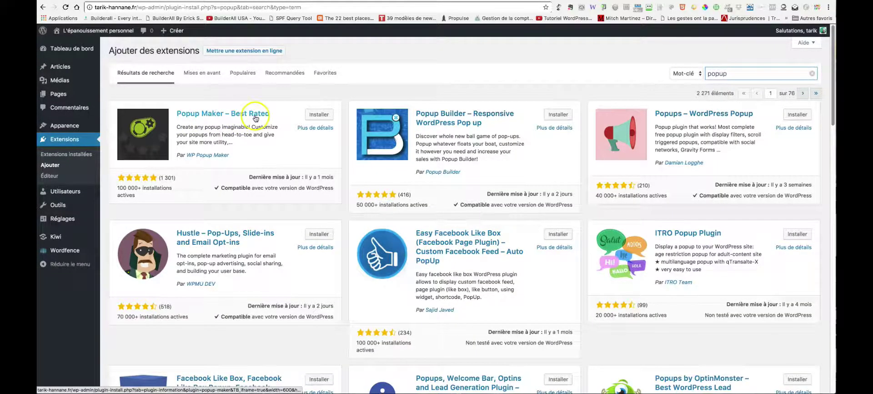
{"action": "left_click_drag", "start_coordinate": [123, 187], "coordinate": [148, 189]}
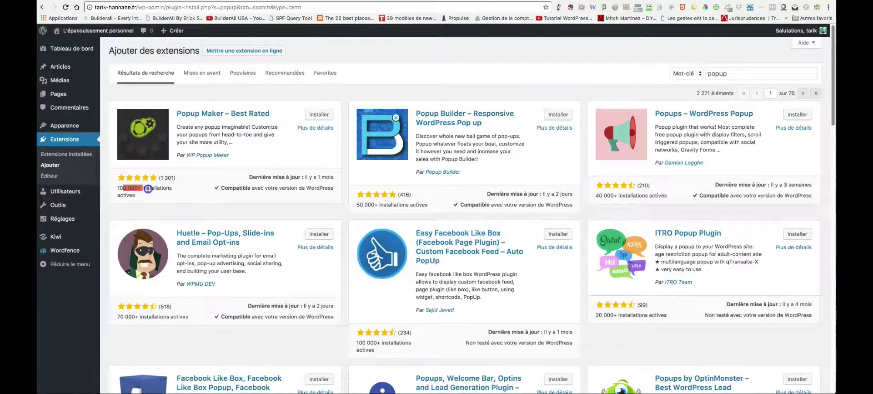
{"action": "left_click_drag", "start_coordinate": [273, 188], "coordinate": [297, 188]}
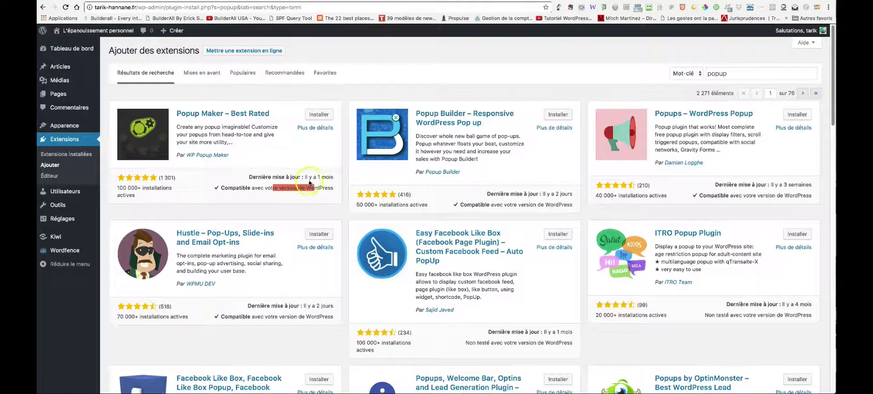
{"action": "left_click", "coordinate": [324, 177]}
{"action": "left_click_drag", "start_coordinate": [324, 177], "coordinate": [314, 177]}
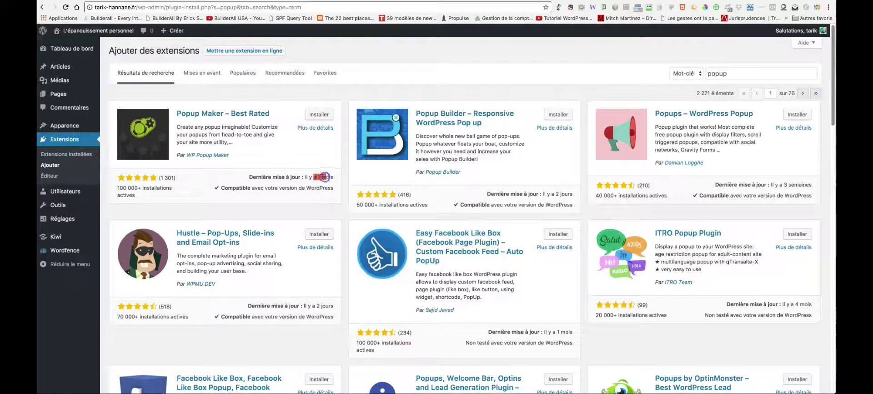
{"action": "left_click", "coordinate": [319, 114]}
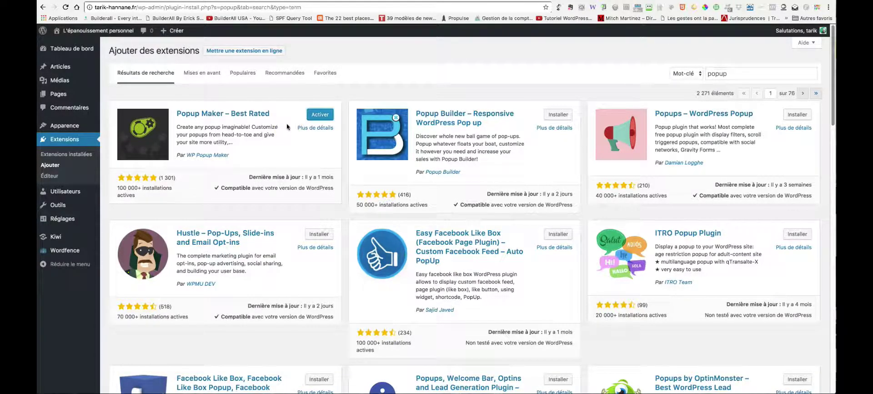
{"action": "left_click", "coordinate": [308, 112]}
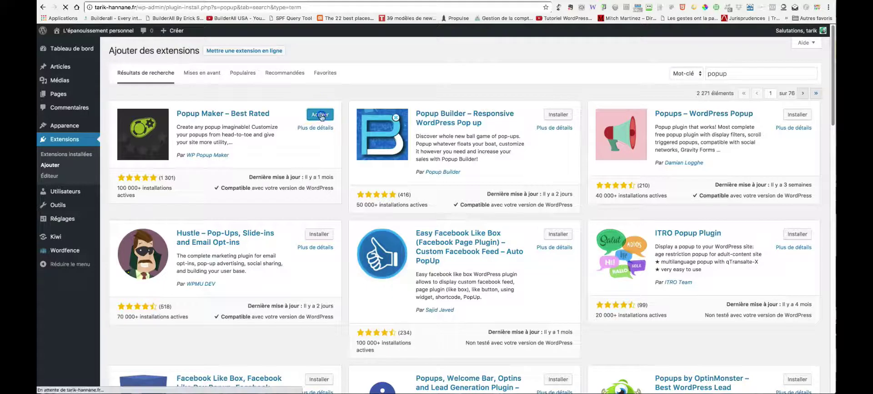
Skip Popup Maker's tracking opt-in and move the existing Test SGAR popup to the trash
{"action": "left_click", "coordinate": [66, 152]}
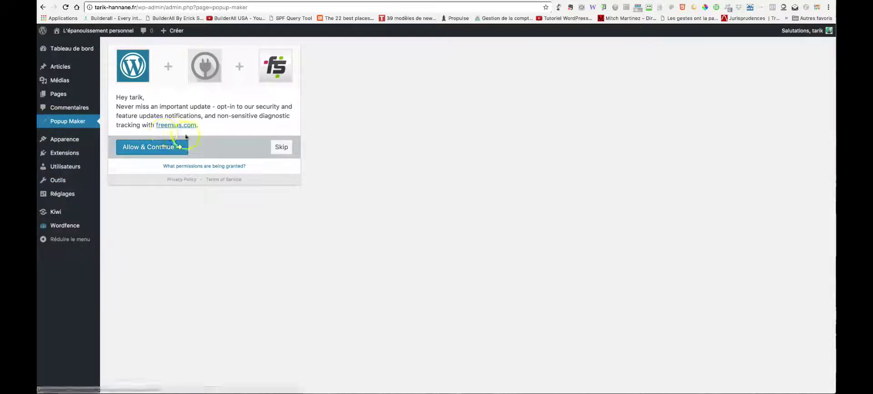
{"action": "left_click", "coordinate": [281, 148]}
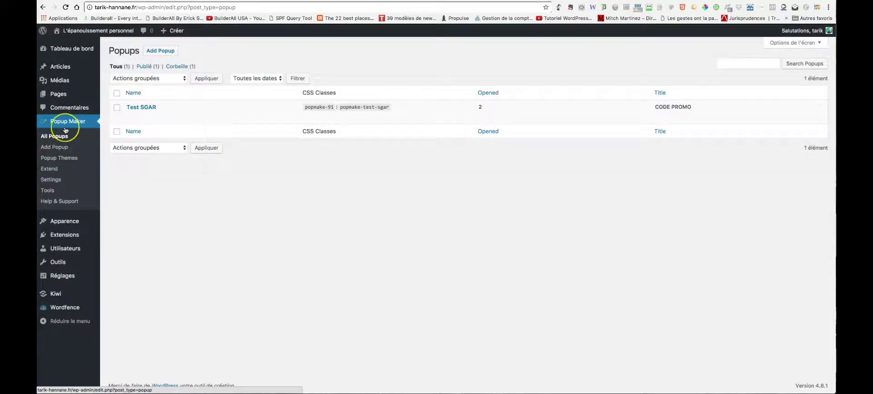
{"action": "left_click", "coordinate": [213, 117]}
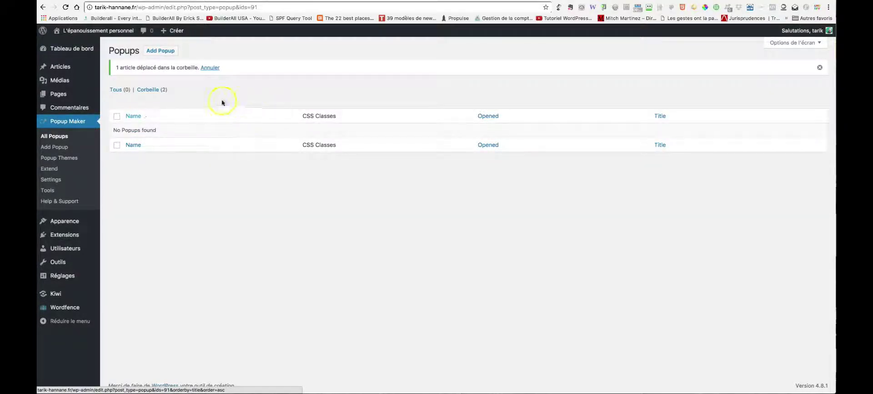
Create a new popup named "Popup de test SGAR" with the title "Quel Thème ?"
{"action": "left_click", "coordinate": [158, 50]}
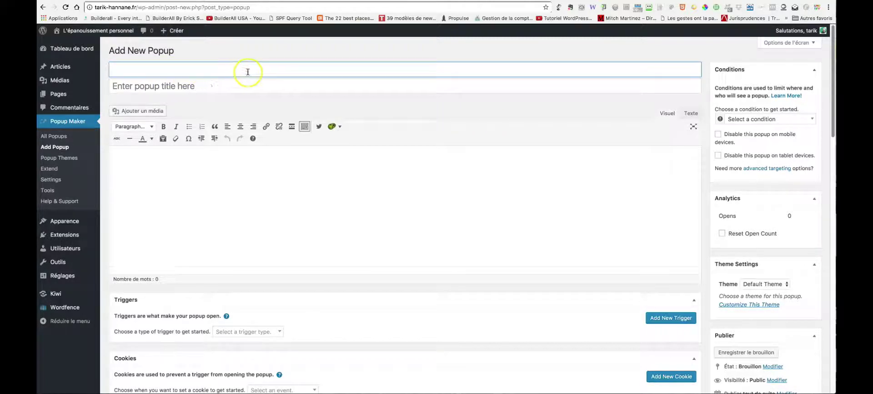
{"action": "type", "text": "Popup de test SGAR"}
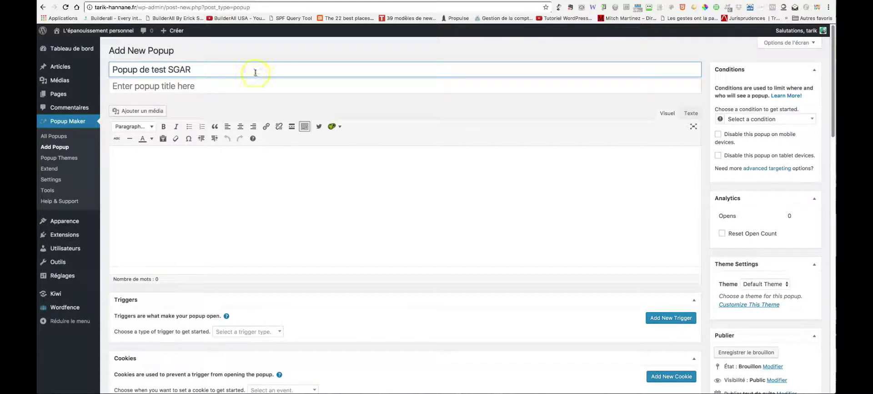
{"action": "left_click", "coordinate": [182, 87]}
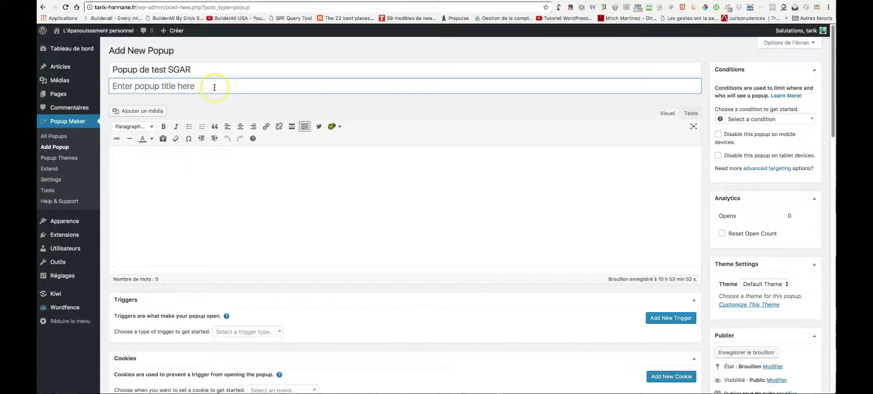
{"action": "left_click", "coordinate": [245, 85]}
{"action": "left_click_drag", "start_coordinate": [245, 85], "coordinate": [198, 86]}
{"action": "type", "text": "Quel T"}
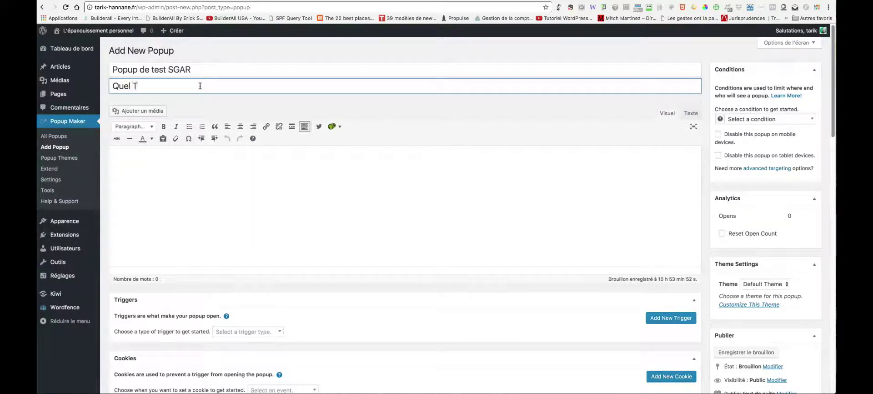
{"action": "type", "text": "hème ?"}
Check the preferred-theme question of the form in SG Autorépondeur and return to the popup's empty content area
{"action": "key", "text": "ctrl+Tab"}
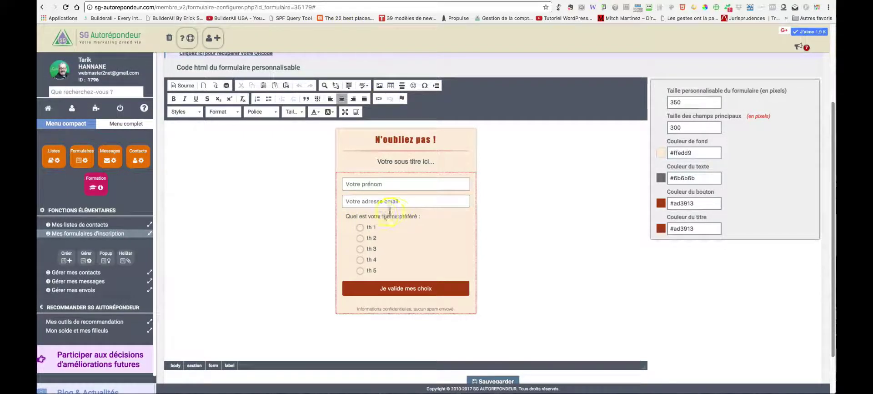
{"action": "left_click", "coordinate": [390, 217]}
{"action": "double_click", "coordinate": [390, 217]}
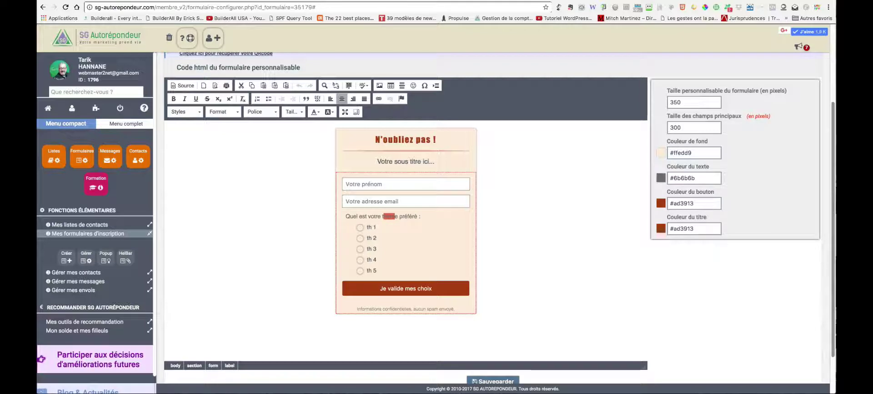
{"action": "key", "text": "ctrl+Tab"}
{"action": "left_click", "coordinate": [261, 94]}
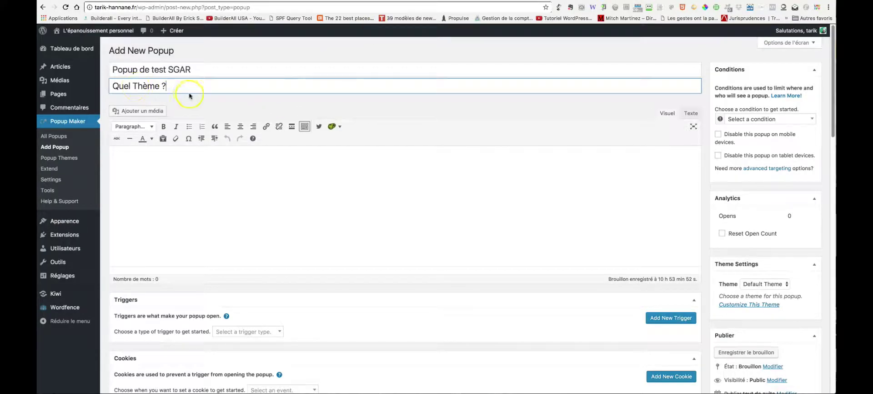
{"action": "left_click", "coordinate": [416, 162]}
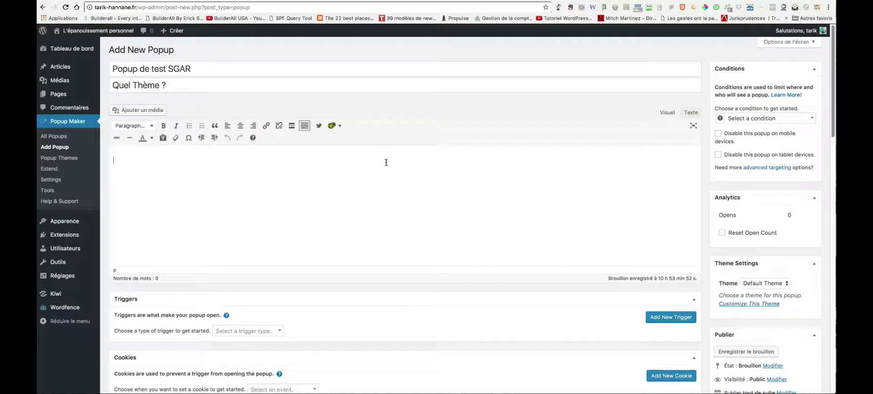
{"action": "left_click", "coordinate": [354, 164]}
Examine the HTML source of the SG Autorépondeur form, in particular its text/css style declaration
{"action": "key", "text": "ctrl+Tab"}
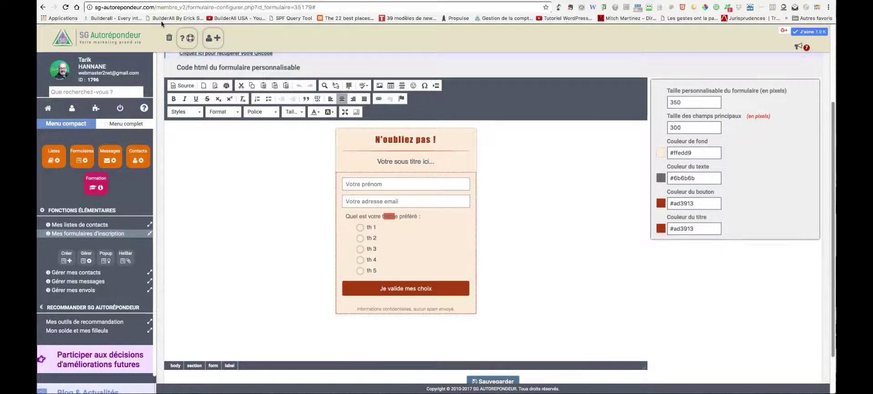
{"action": "left_click", "coordinate": [360, 215]}
{"action": "left_click", "coordinate": [181, 86]}
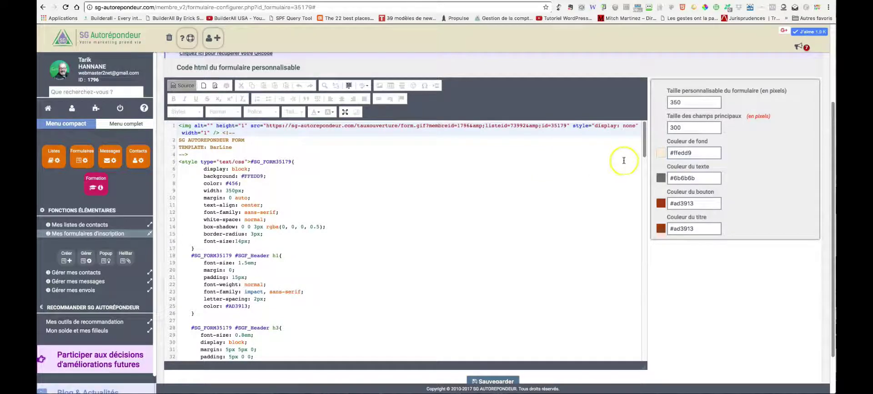
{"action": "left_click_drag", "start_coordinate": [644, 137], "coordinate": [610, 141]}
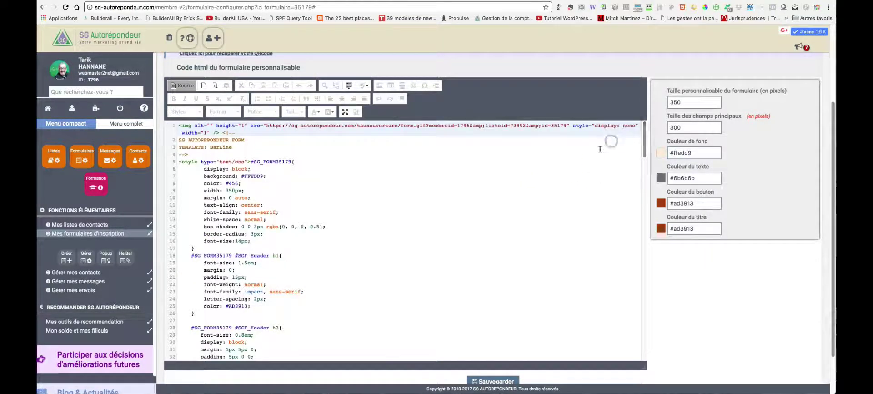
{"action": "left_click", "coordinate": [358, 176]}
{"action": "double_click", "coordinate": [196, 162]}
{"action": "left_click", "coordinate": [232, 161]}
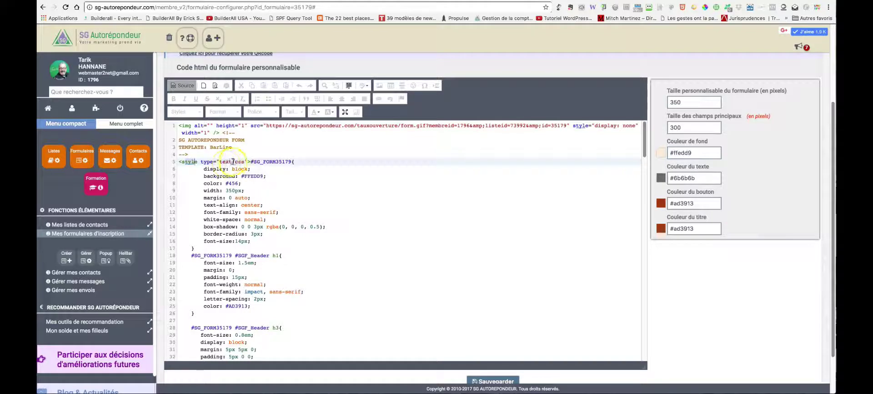
{"action": "left_click", "coordinate": [241, 162]}
{"action": "double_click", "coordinate": [242, 161]}
{"action": "left_click", "coordinate": [243, 161]}
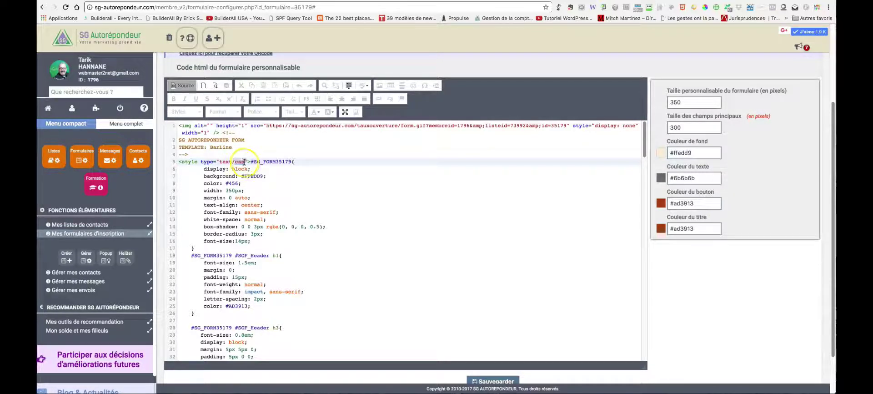
{"action": "left_click", "coordinate": [245, 161]}
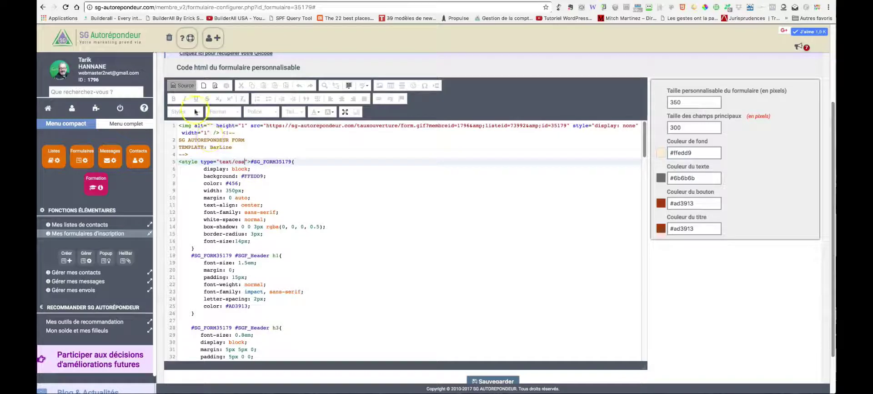
Leave the form's source view and display its iframe embed code
{"action": "left_click", "coordinate": [182, 85]}
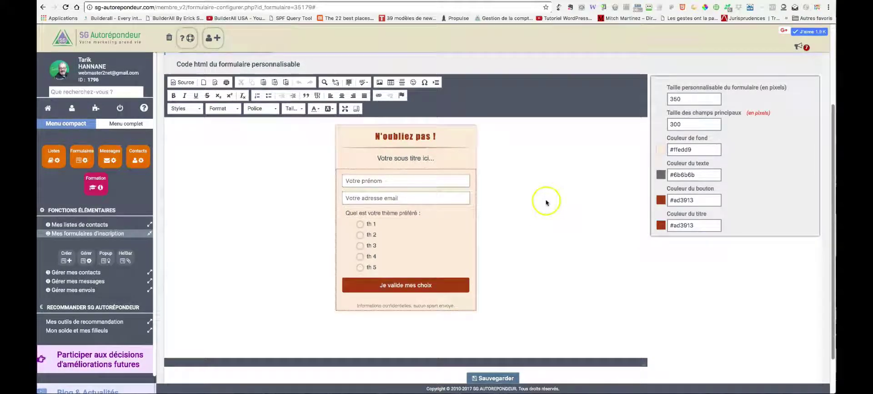
{"action": "scroll", "coordinate": [544, 219], "scroll_direction": "up", "scroll_amount": 3}
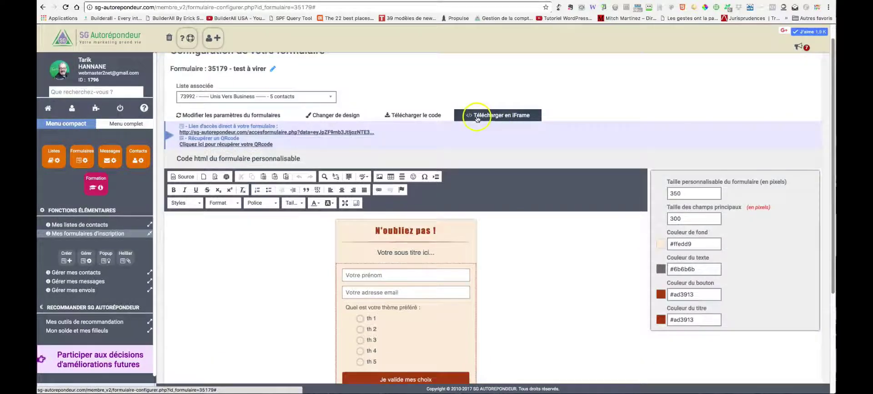
{"action": "left_click", "coordinate": [510, 116]}
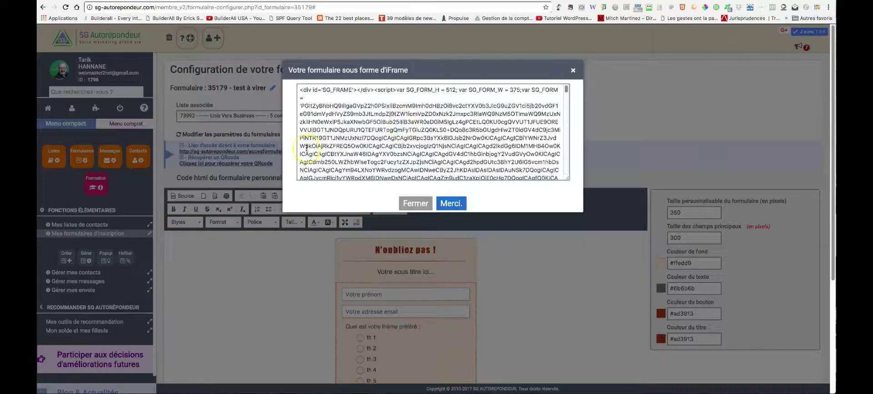
Copy the form's entire iframe embed code, close its window and return to the popup being edited in WordPress
{"action": "left_click", "coordinate": [295, 152]}
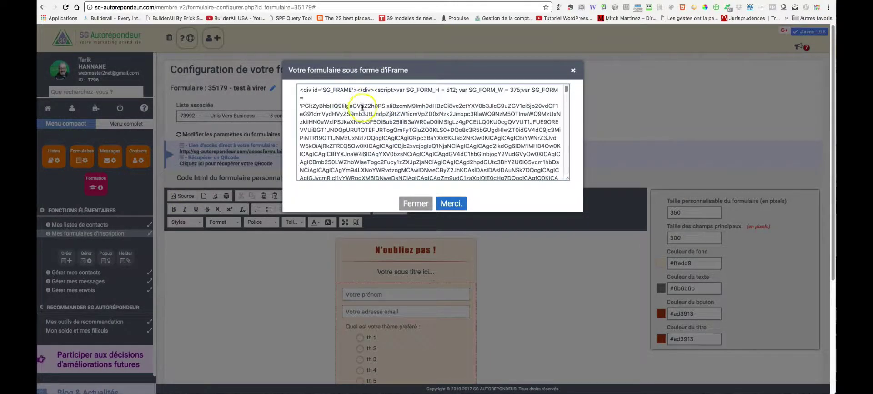
{"action": "left_click", "coordinate": [379, 110]}
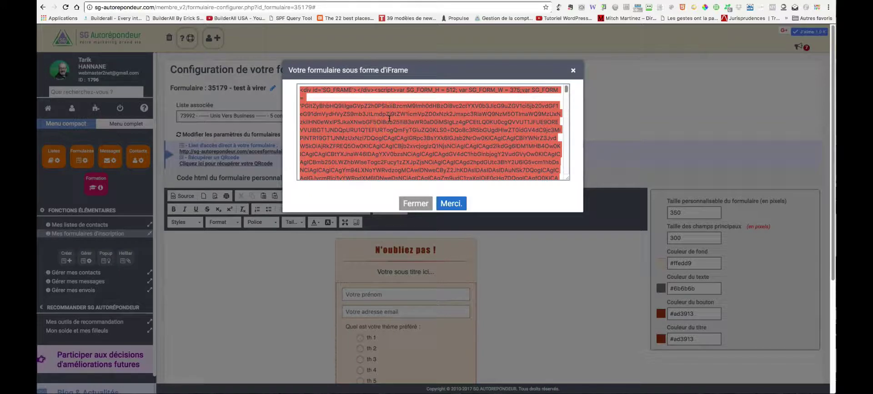
{"action": "left_click", "coordinate": [416, 203]}
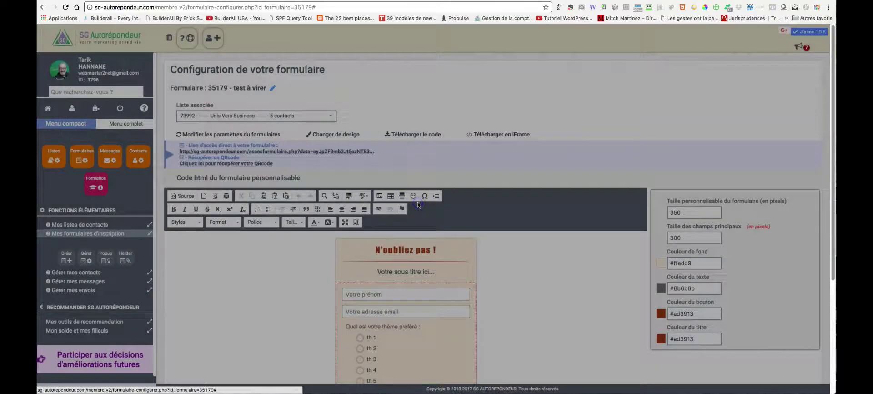
{"action": "key", "text": "ctrl+Tab"}
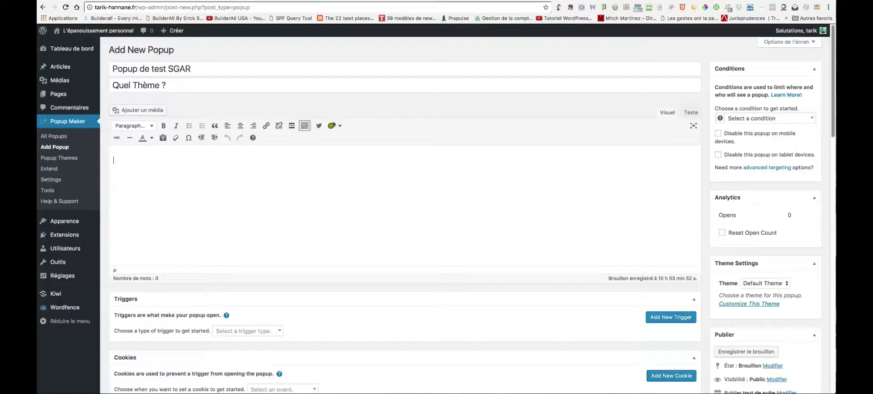
Switch the popup's content editor to text mode and paste in the form's iframe embed code
{"action": "left_click", "coordinate": [683, 116]}
{"action": "left_click", "coordinate": [667, 113]}
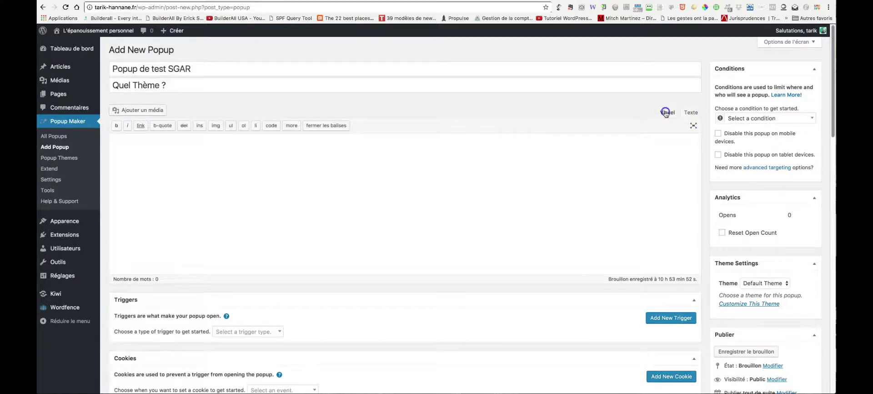
{"action": "left_click", "coordinate": [691, 113]}
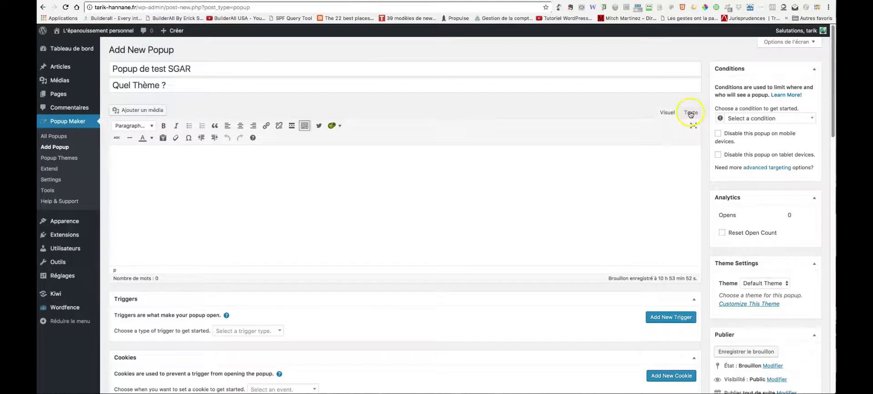
{"action": "left_click", "coordinate": [327, 148]}
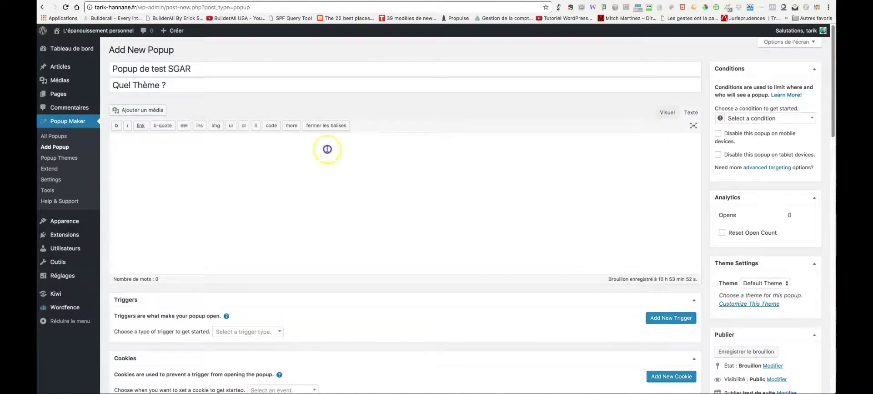
{"action": "key", "text": "ctrl+v"}
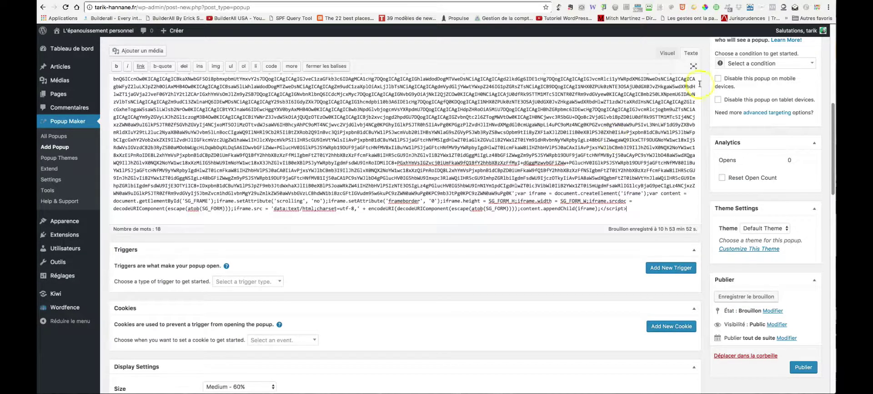
Compare the embedded form code in the visual and text modes of the popup's content editor
{"action": "left_click", "coordinate": [666, 55]}
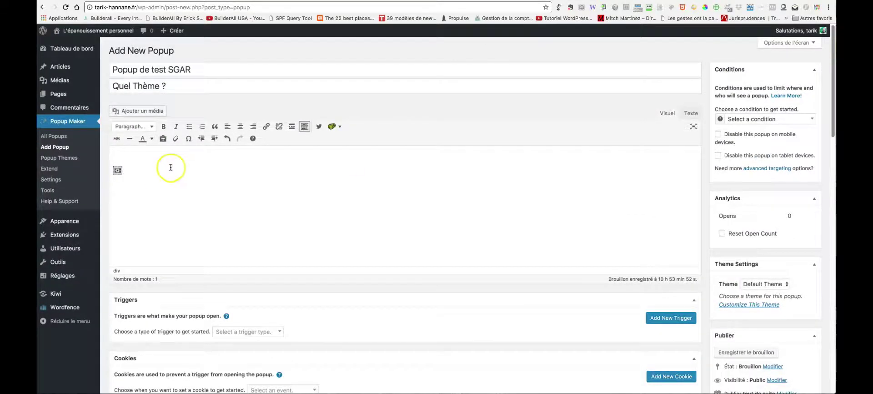
{"action": "left_click", "coordinate": [691, 113]}
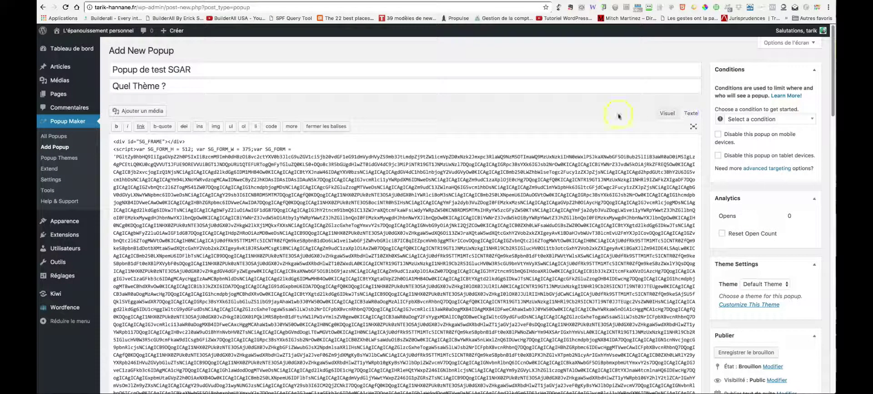
{"action": "left_click", "coordinate": [668, 113]}
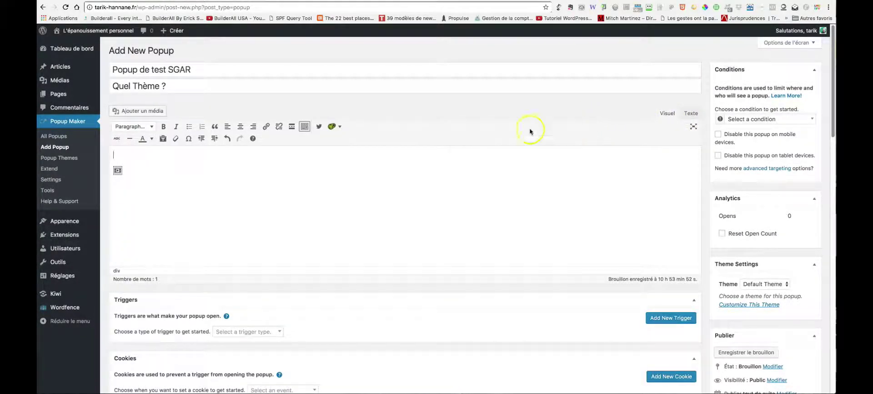
Add an Auto Open trigger to the popup with a 500 ms delay and the pum-93 cookie
{"action": "scroll", "coordinate": [506, 156], "scroll_direction": "down", "scroll_amount": 1}
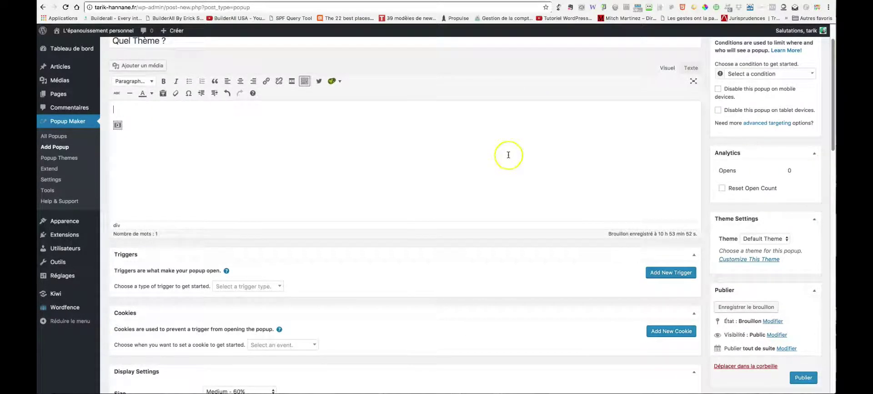
{"action": "scroll", "coordinate": [505, 156], "scroll_direction": "down", "scroll_amount": 1}
{"action": "scroll", "coordinate": [443, 191], "scroll_direction": "down", "scroll_amount": 2}
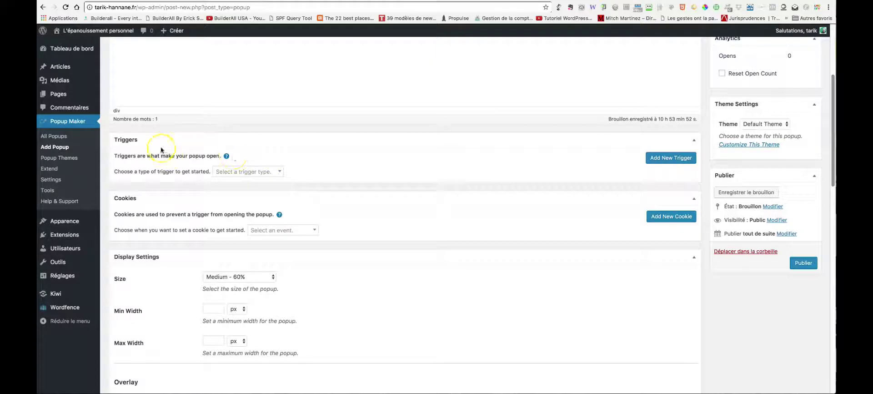
{"action": "left_click", "coordinate": [282, 172]}
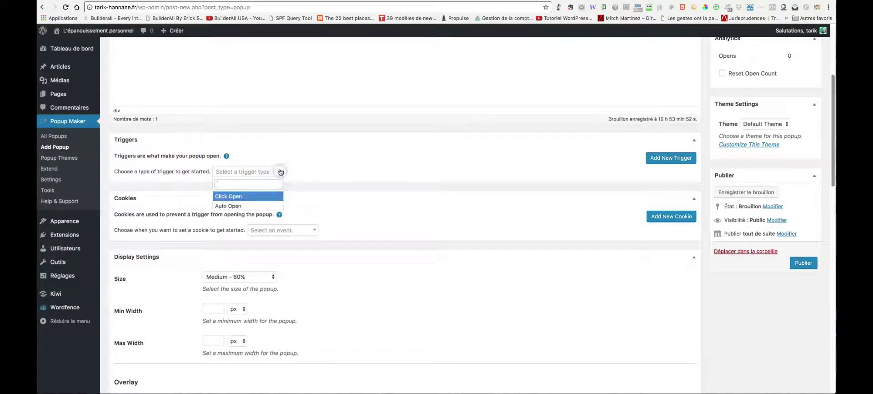
{"action": "left_click", "coordinate": [241, 208]}
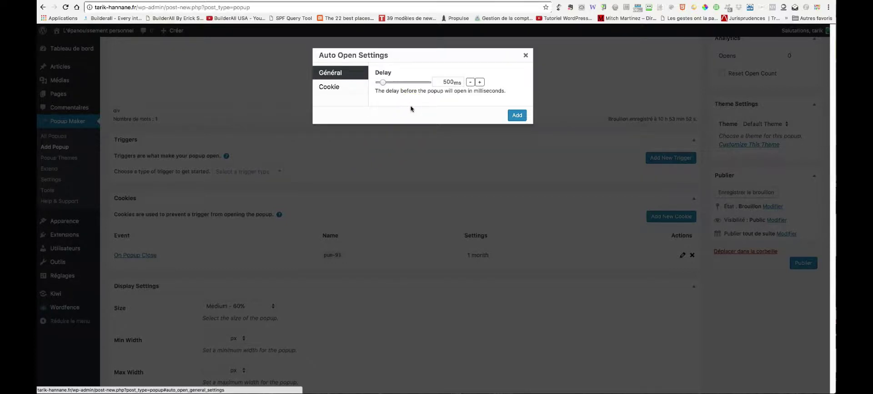
{"action": "left_click", "coordinate": [453, 82]}
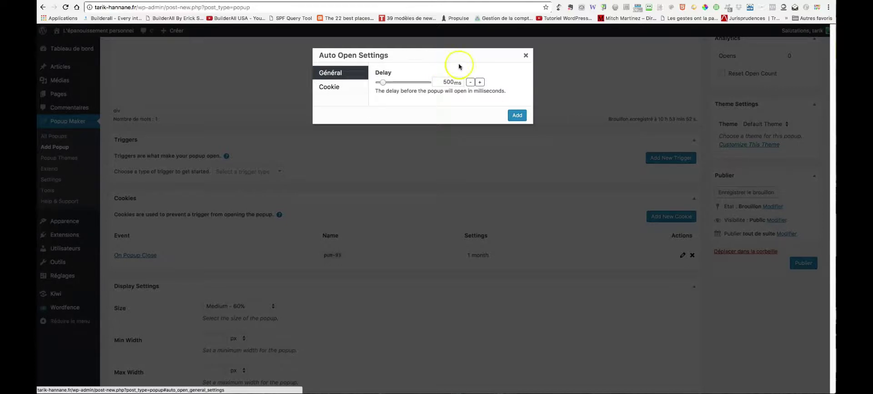
{"action": "left_click", "coordinate": [337, 87]}
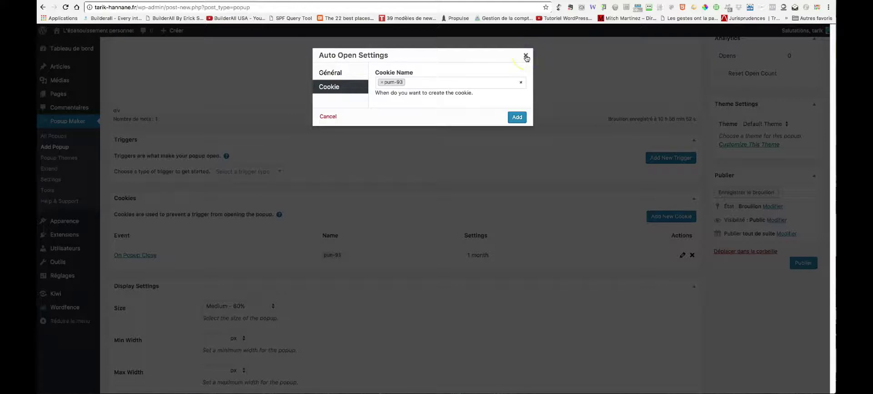
{"action": "left_click", "coordinate": [516, 117]}
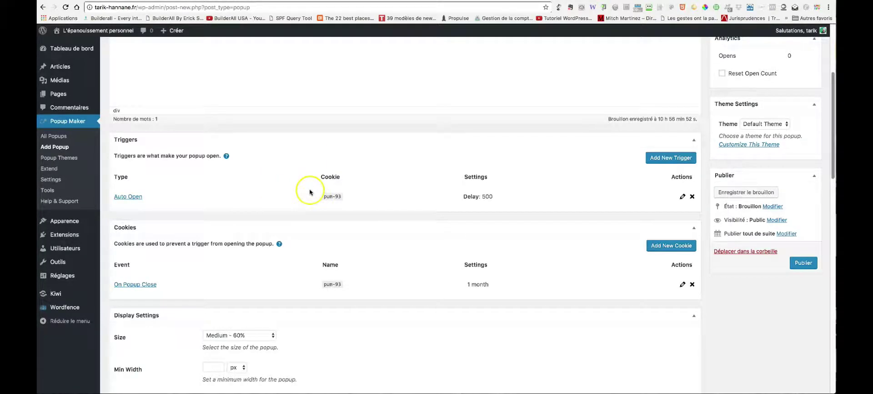
Review the settings of the popup's On Popup Close cookie and delete that cookie
{"action": "scroll", "coordinate": [310, 192], "scroll_direction": "down", "scroll_amount": 3}
{"action": "left_click", "coordinate": [440, 177]}
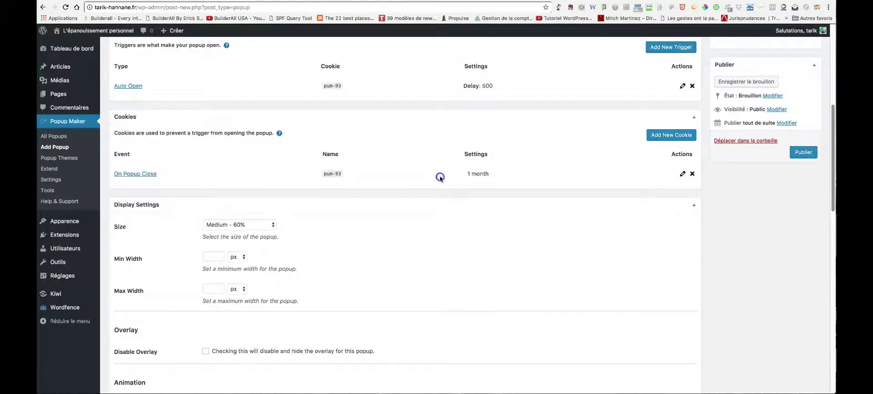
{"action": "left_click", "coordinate": [682, 176]}
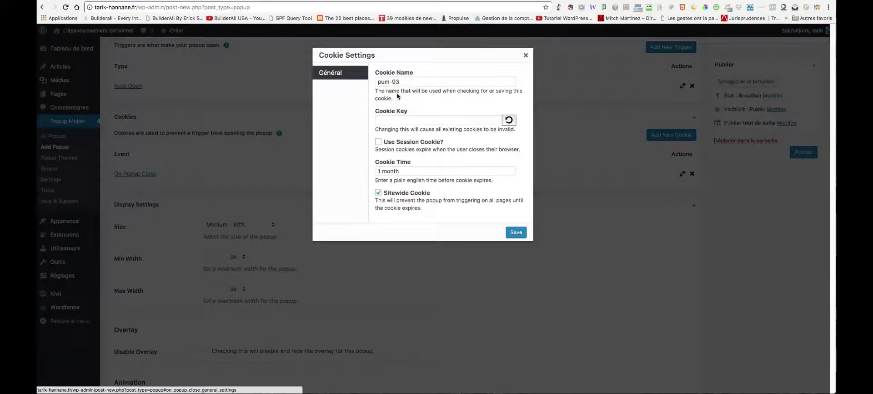
{"action": "left_click", "coordinate": [397, 172]}
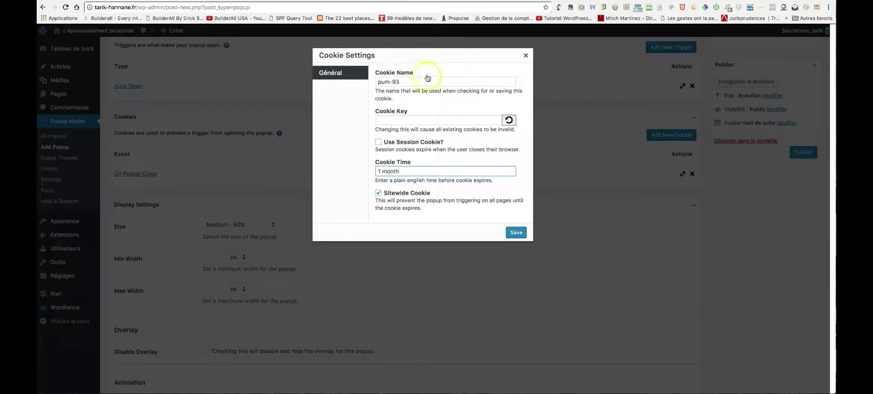
{"action": "left_click", "coordinate": [526, 55]}
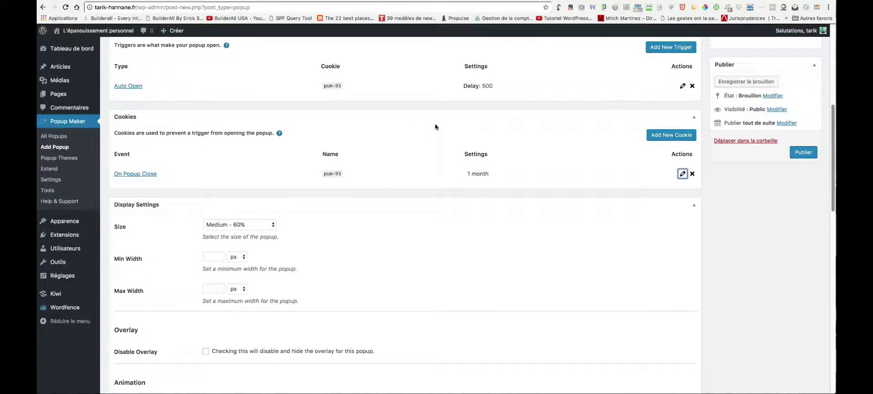
{"action": "left_click", "coordinate": [692, 175]}
{"action": "left_click", "coordinate": [513, 66]}
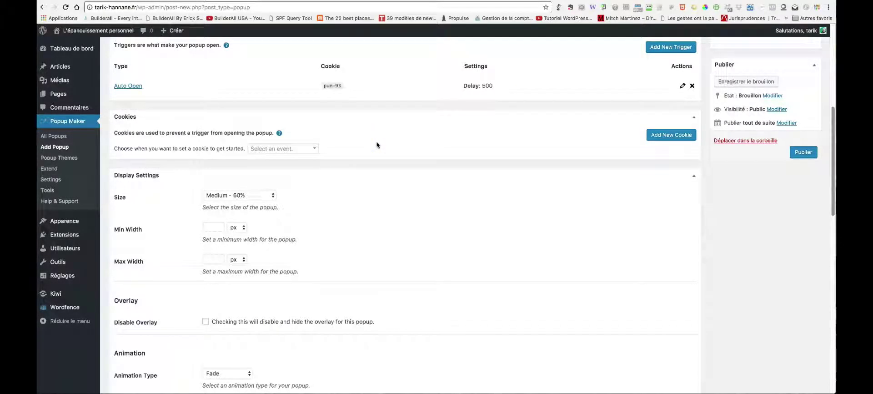
Look through the responsive and non-responsive popup size options, keeping Medium - 60%
{"action": "scroll", "coordinate": [387, 150], "scroll_direction": "down", "scroll_amount": 3}
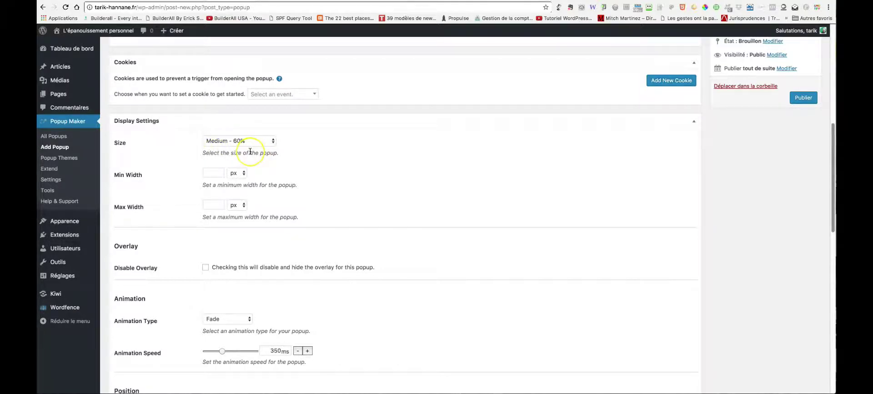
{"action": "scroll", "coordinate": [253, 151], "scroll_direction": "down", "scroll_amount": 1}
{"action": "left_click", "coordinate": [267, 119]}
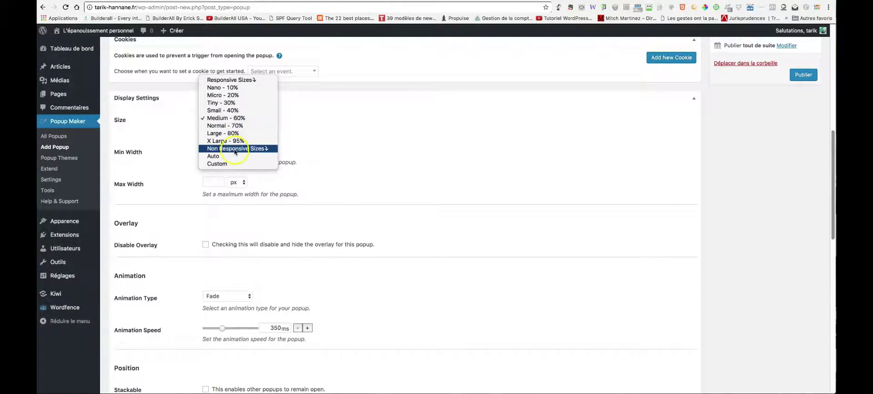
{"action": "left_click", "coordinate": [256, 150]}
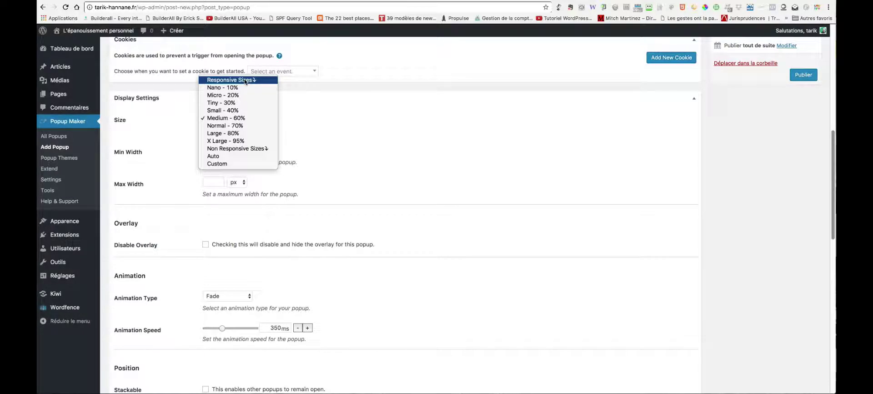
{"action": "left_click", "coordinate": [305, 96]}
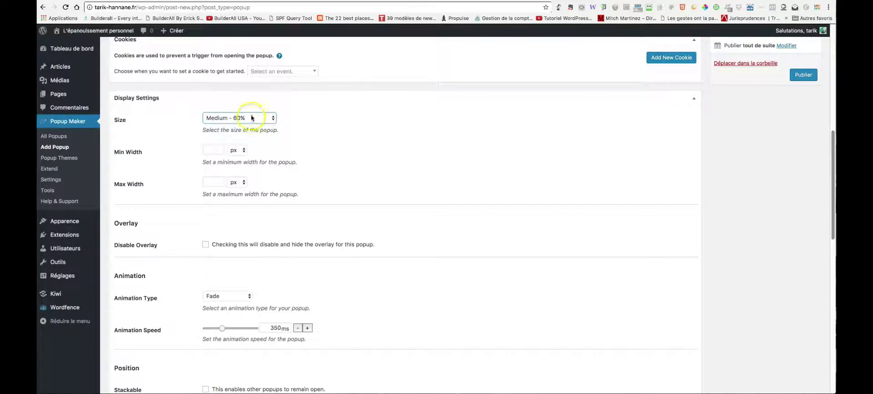
Check the form's custom size in pixels in SG Autorépondeur and return to the popup's maximum width setting
{"action": "left_click", "coordinate": [211, 148]}
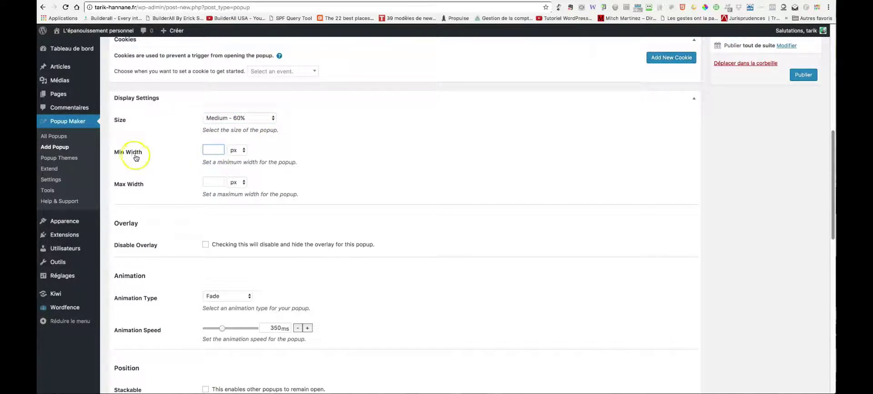
{"action": "left_click", "coordinate": [209, 181]}
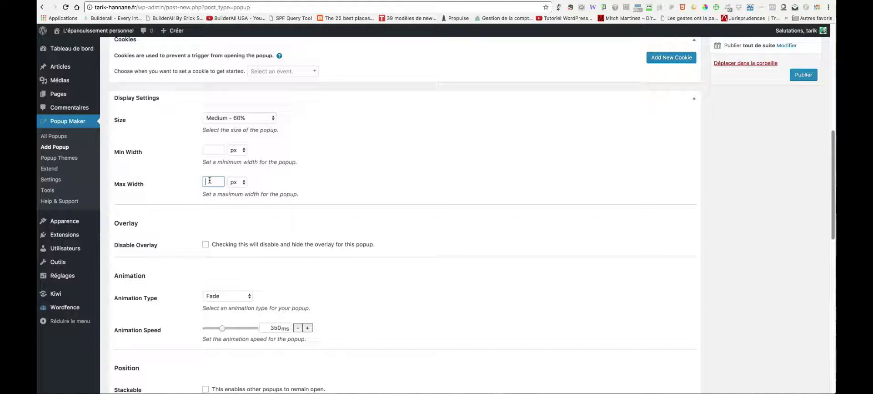
{"action": "left_click", "coordinate": [209, 181]}
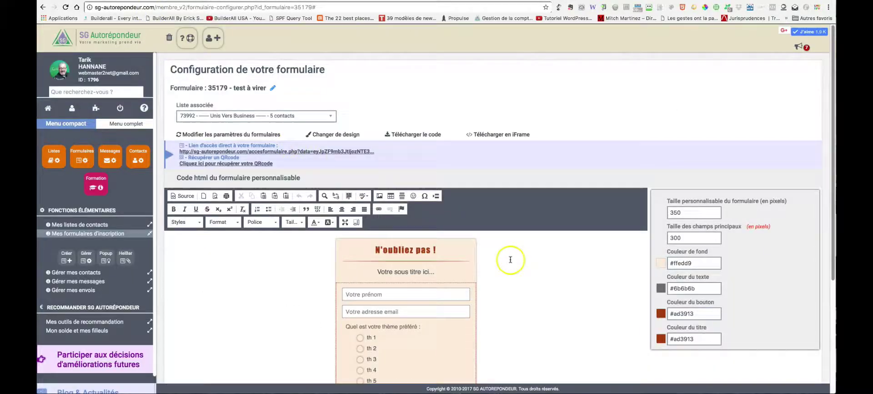
{"action": "scroll", "coordinate": [509, 258], "scroll_direction": "down", "scroll_amount": 2}
{"action": "scroll", "coordinate": [469, 201], "scroll_direction": "down", "scroll_amount": 3}
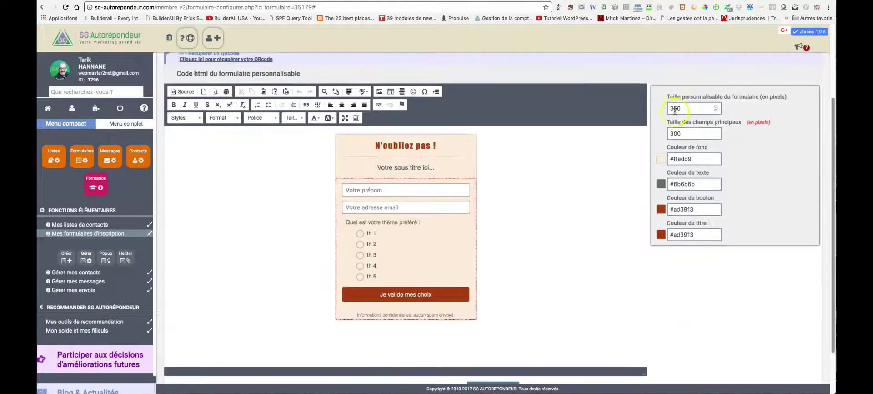
{"action": "type", "text": "5"}
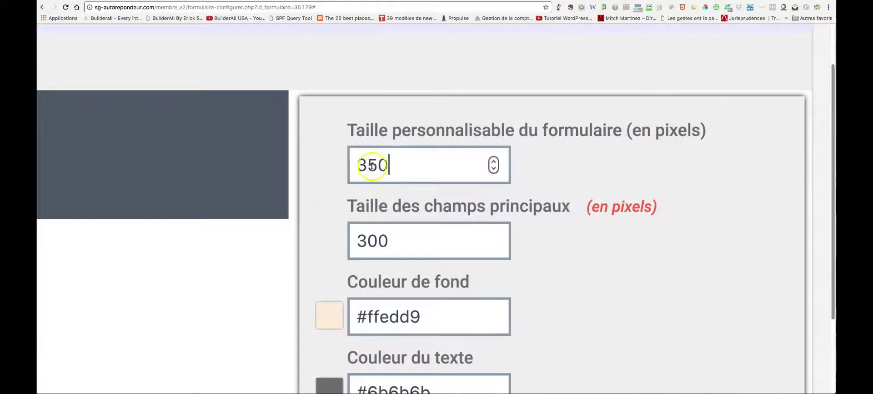
{"action": "key", "text": "super+minus"}
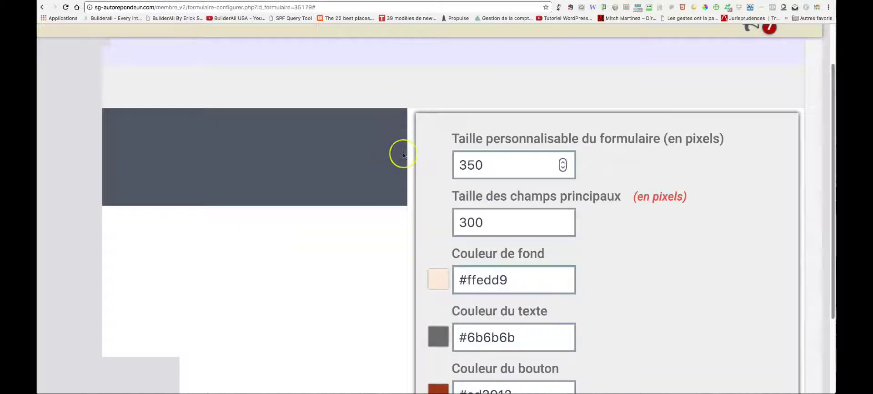
{"action": "key", "text": "super+0"}
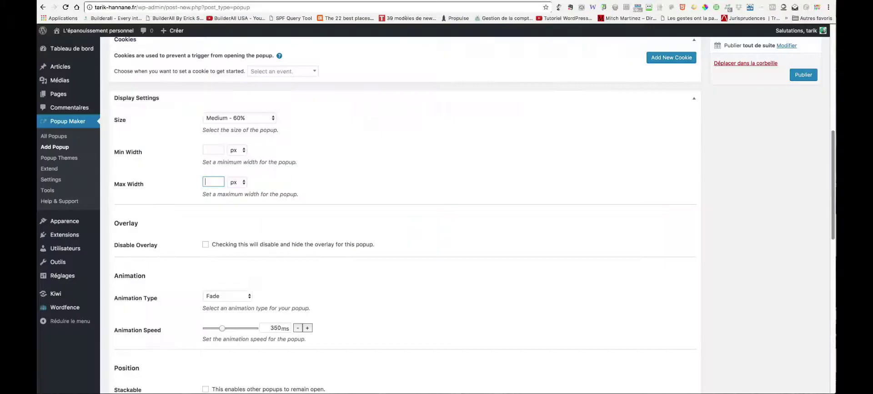
Set the popup's maximum width to 370 px
{"action": "type", "text": "370"}
{"action": "left_click", "coordinate": [266, 186]}
{"action": "scroll", "coordinate": [265, 187], "scroll_direction": "down", "scroll_amount": 1}
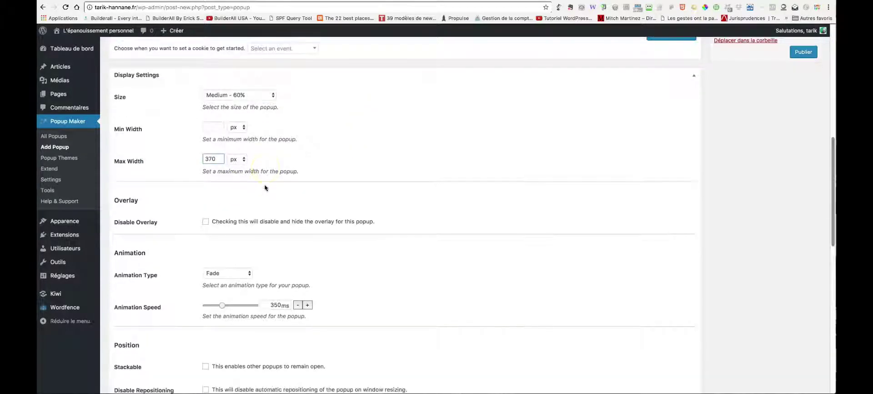
Set the popup's animation type to Fade and Slide with Top Left as the animation origin
{"action": "left_click", "coordinate": [273, 173]}
{"action": "scroll", "coordinate": [273, 174], "scroll_direction": "down", "scroll_amount": 2}
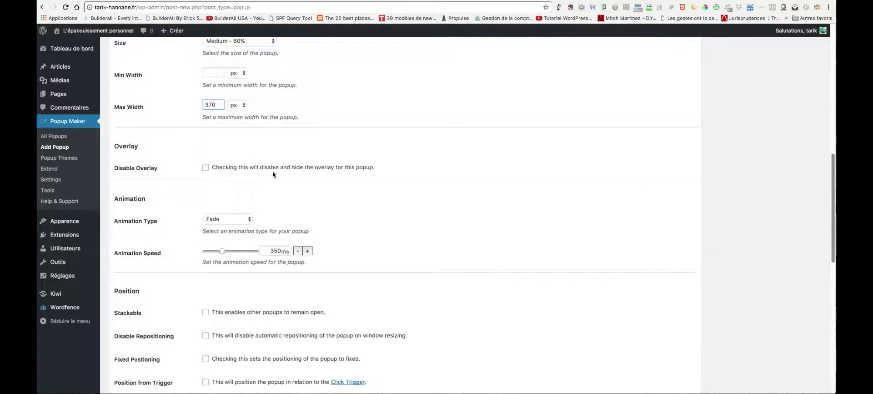
{"action": "left_click", "coordinate": [322, 173]}
{"action": "scroll", "coordinate": [342, 177], "scroll_direction": "down", "scroll_amount": 1}
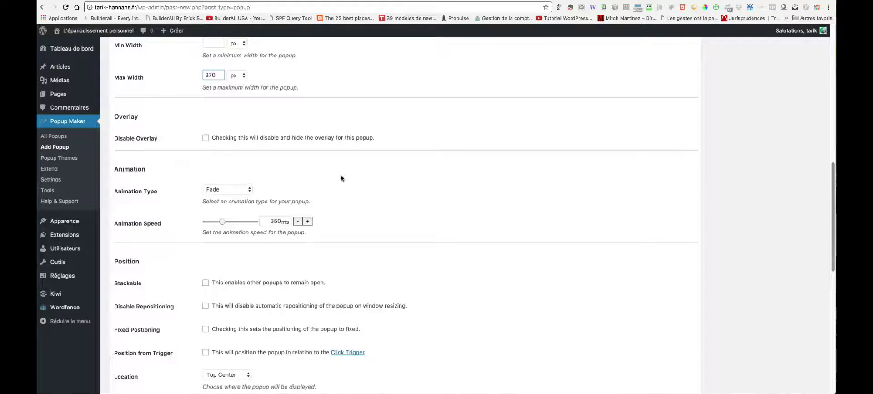
{"action": "left_click", "coordinate": [357, 186]}
{"action": "scroll", "coordinate": [357, 185], "scroll_direction": "down", "scroll_amount": 2}
{"action": "left_click", "coordinate": [241, 121]}
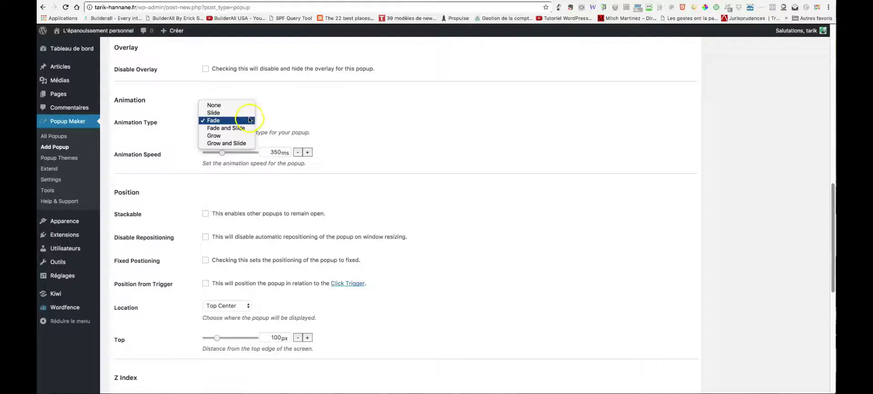
{"action": "left_click", "coordinate": [241, 128]}
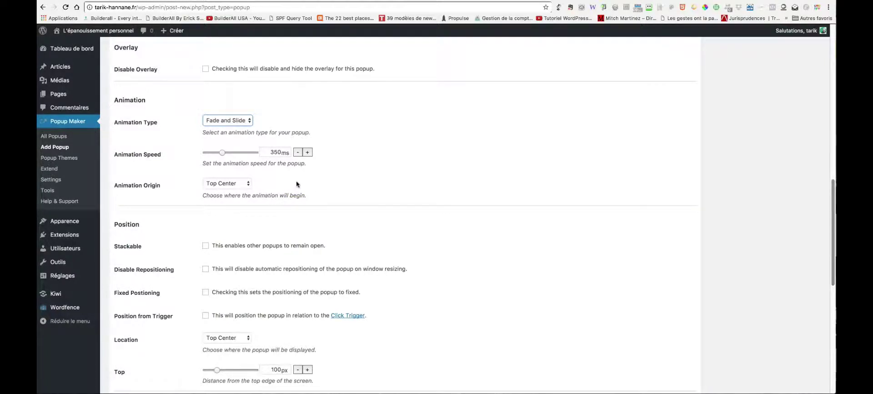
{"action": "left_click", "coordinate": [244, 183]}
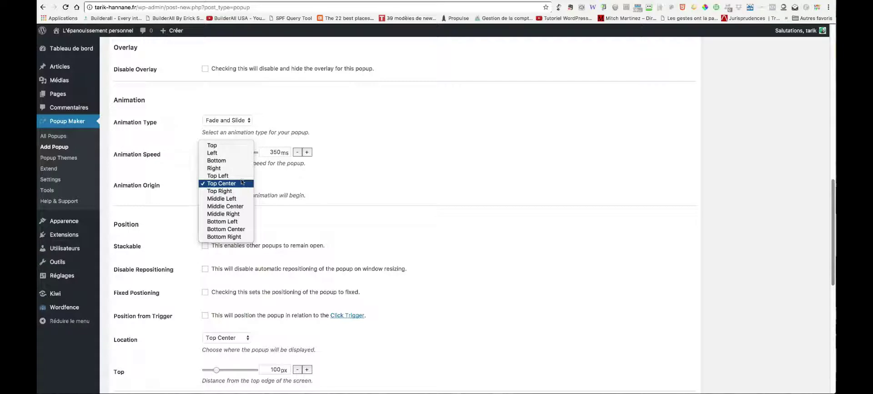
{"action": "left_click", "coordinate": [219, 175]}
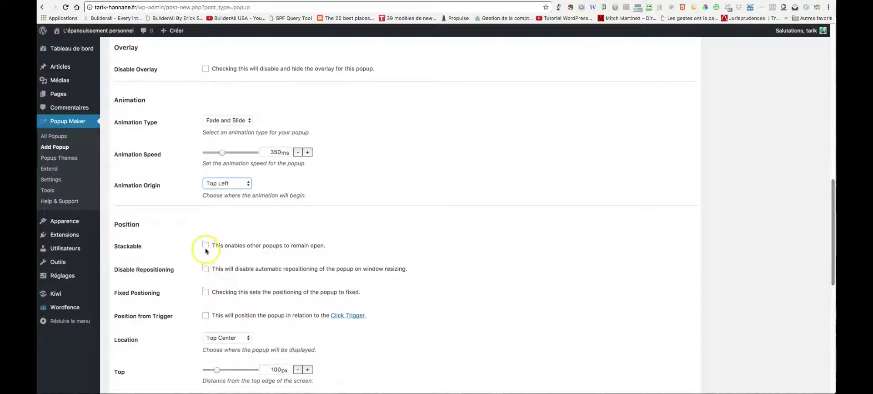
Set the popup's display location to Bottom Right
{"action": "scroll", "coordinate": [390, 356], "scroll_direction": "down", "scroll_amount": 5}
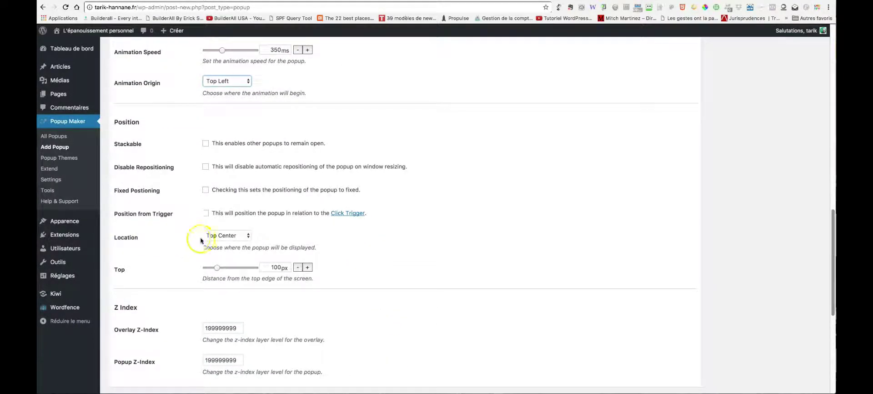
{"action": "left_click", "coordinate": [245, 235]}
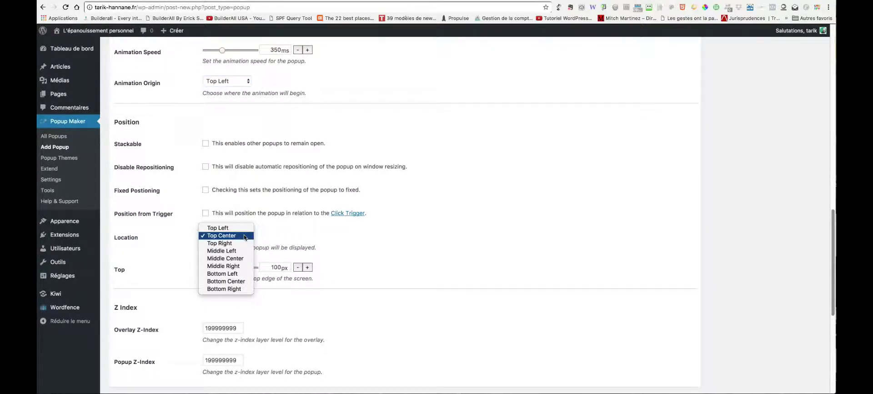
{"action": "left_click", "coordinate": [226, 289]}
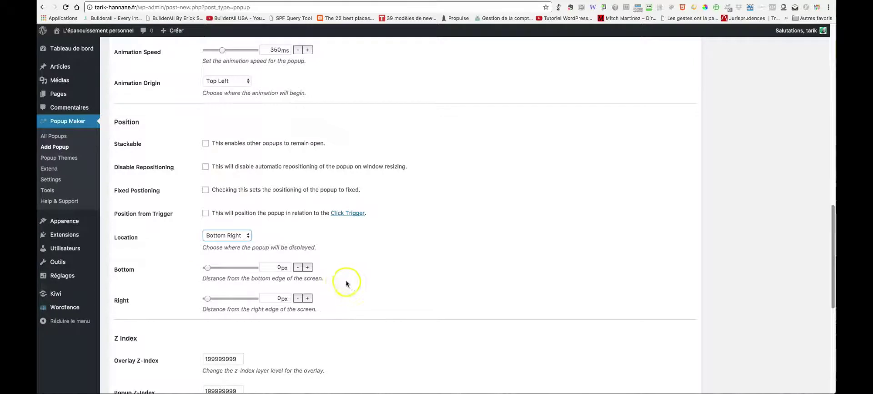
Set the popup's distance from both the bottom and right edges of the screen to 30 px
{"action": "scroll", "coordinate": [347, 283], "scroll_direction": "down", "scroll_amount": 1}
{"action": "scroll", "coordinate": [346, 283], "scroll_direction": "down", "scroll_amount": 1}
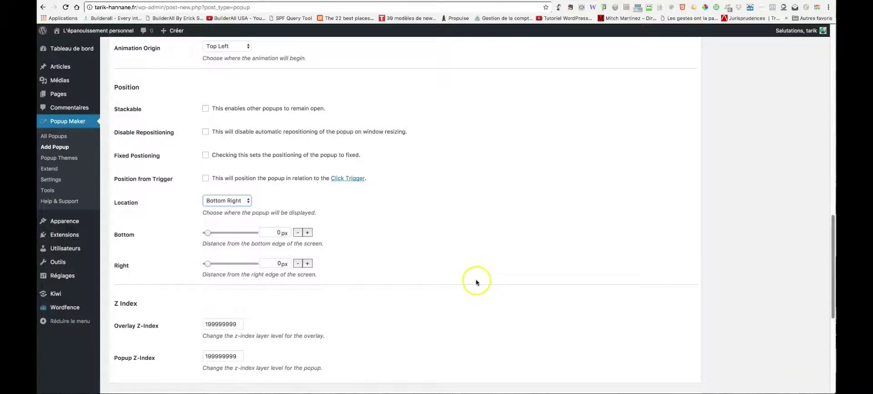
{"action": "left_click", "coordinate": [277, 232]}
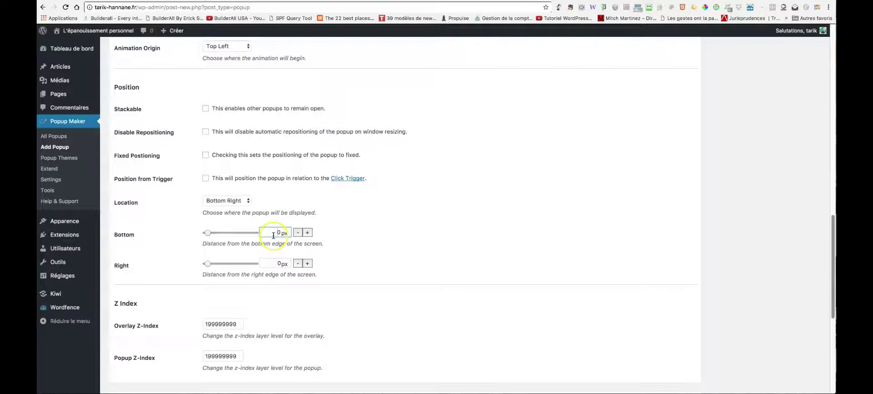
{"action": "left_click", "coordinate": [271, 262]}
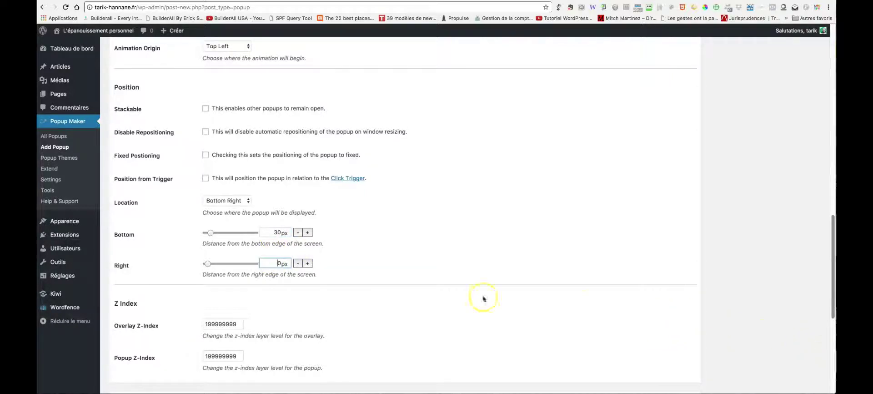
{"action": "type", "text": "3"}
Override the popup's close text with FERMER in the close settings
{"action": "scroll", "coordinate": [484, 274], "scroll_direction": "down", "scroll_amount": 1}
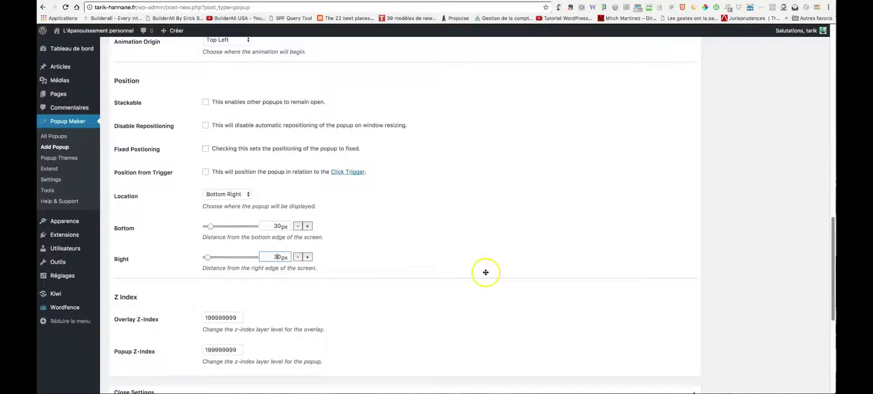
{"action": "scroll", "coordinate": [486, 272], "scroll_direction": "down", "scroll_amount": 3}
{"action": "scroll", "coordinate": [393, 242], "scroll_direction": "down", "scroll_amount": 2}
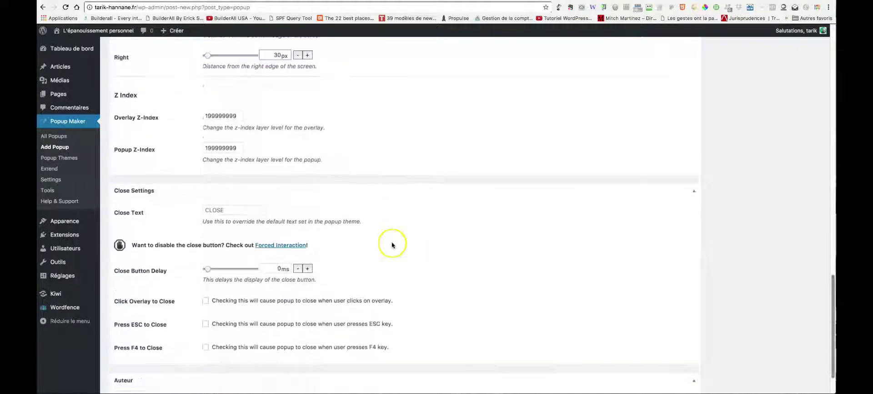
{"action": "scroll", "coordinate": [393, 245], "scroll_direction": "down", "scroll_amount": 1}
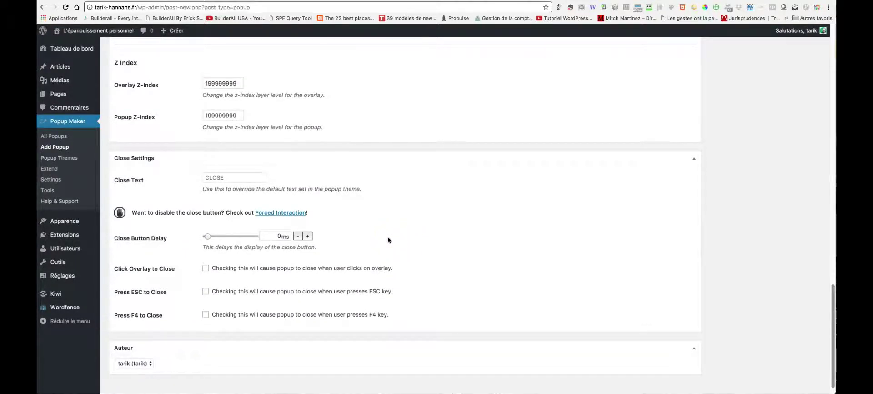
{"action": "left_click", "coordinate": [234, 177]}
{"action": "type", "text": "FERMER"}
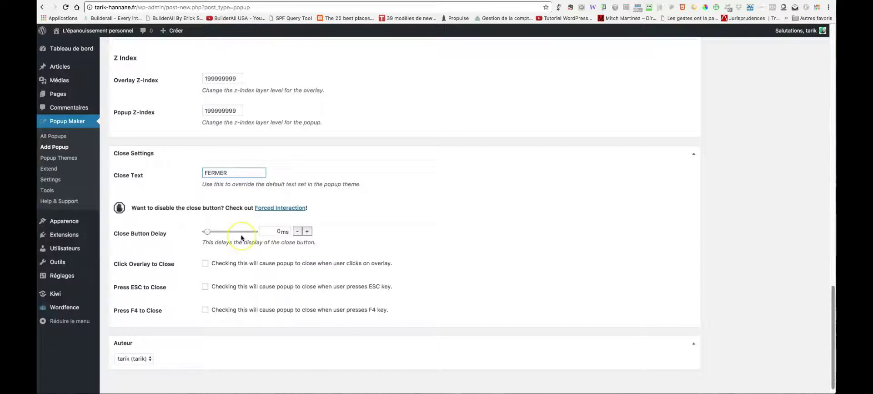
Look through the available display conditions and add the All Pages condition to the popup
{"action": "scroll", "coordinate": [686, 242], "scroll_direction": "up", "scroll_amount": 10}
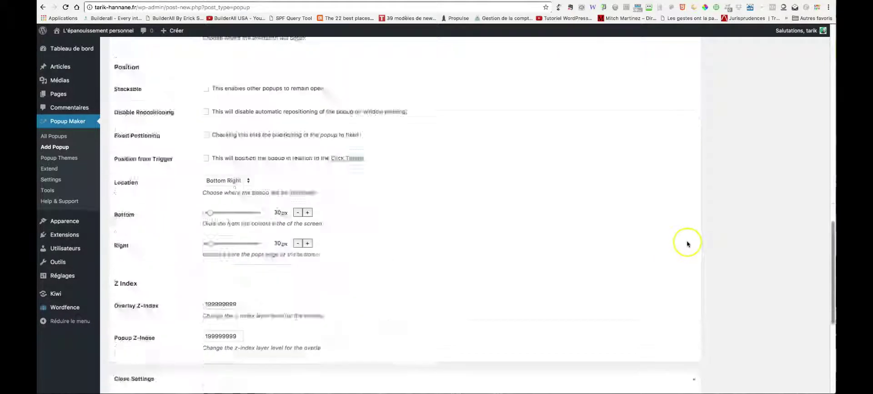
{"action": "scroll", "coordinate": [690, 238], "scroll_direction": "up", "scroll_amount": 10}
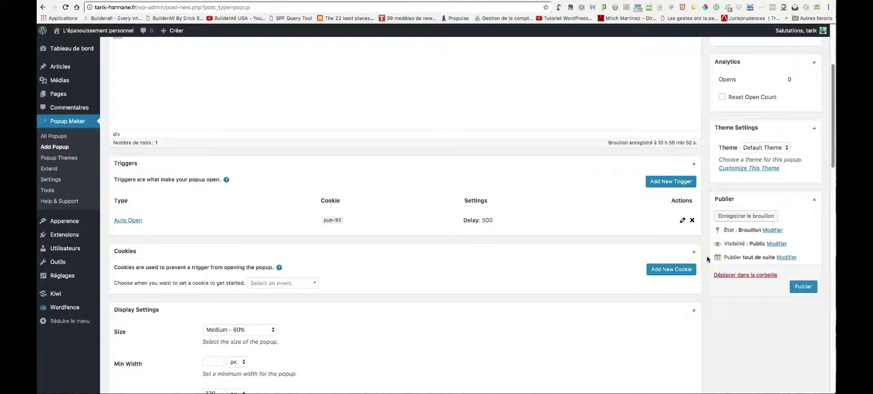
{"action": "scroll", "coordinate": [708, 259], "scroll_direction": "up", "scroll_amount": 1}
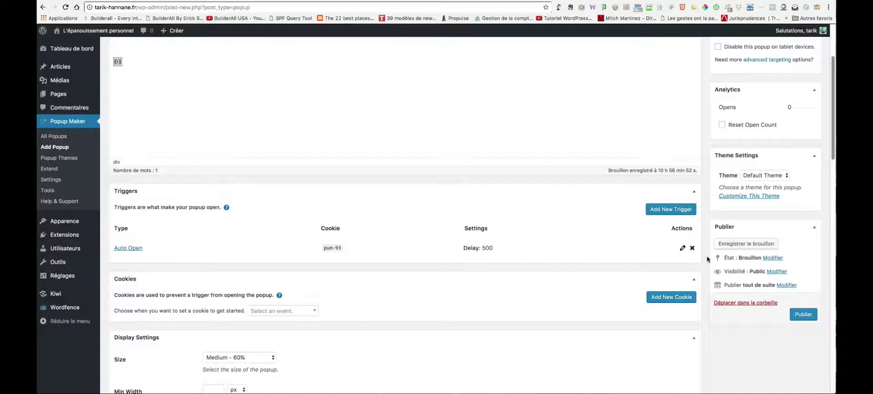
{"action": "scroll", "coordinate": [707, 259], "scroll_direction": "up", "scroll_amount": 4}
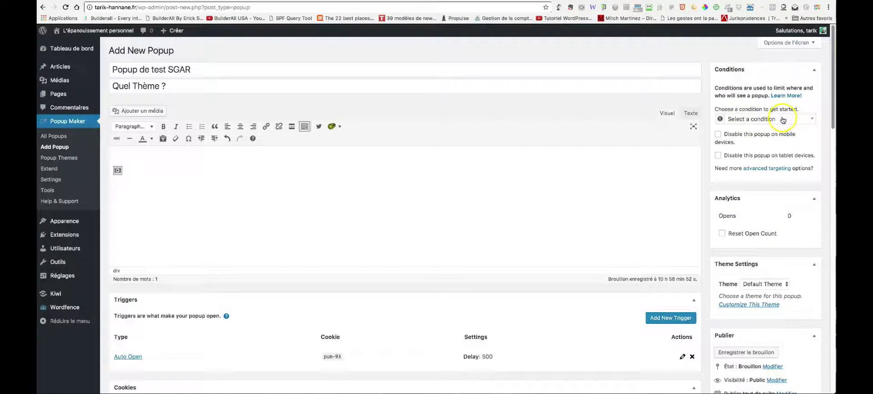
{"action": "left_click", "coordinate": [755, 120]}
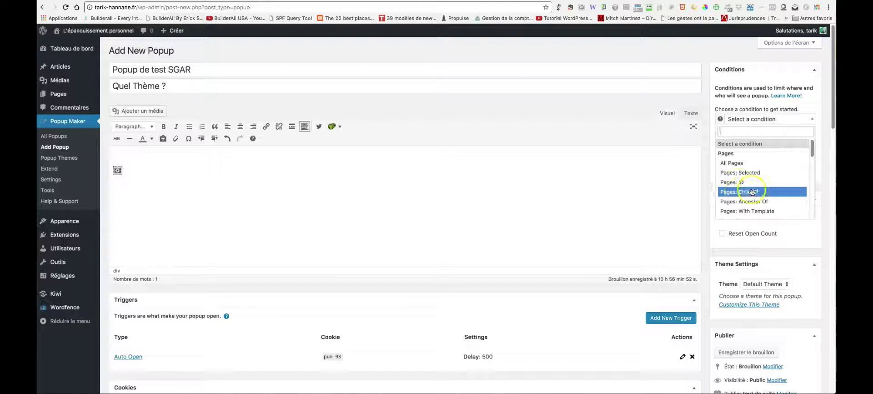
{"action": "left_click_drag", "start_coordinate": [813, 149], "coordinate": [812, 191]}
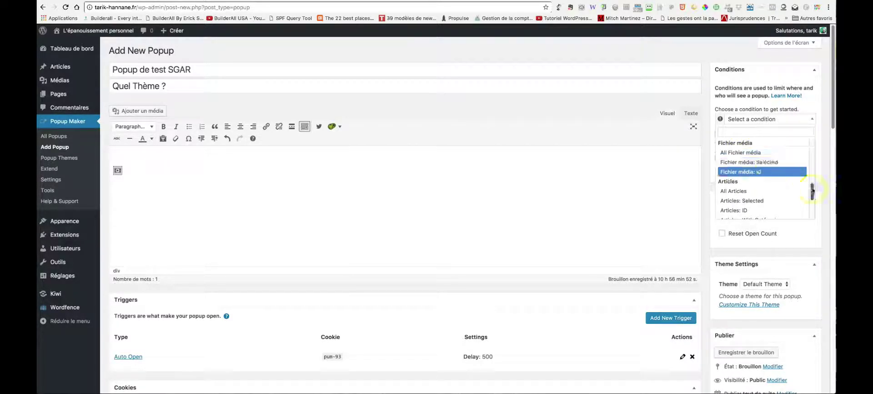
{"action": "scroll", "coordinate": [812, 192], "scroll_direction": "down", "scroll_amount": 4}
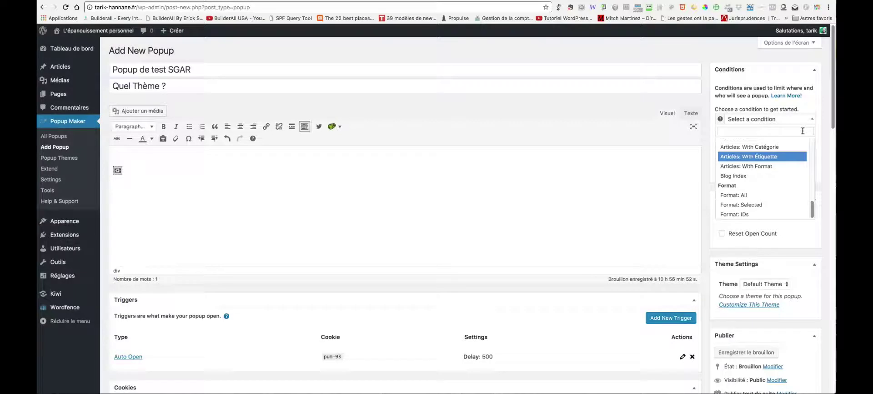
{"action": "left_click_drag", "start_coordinate": [813, 207], "coordinate": [811, 146]}
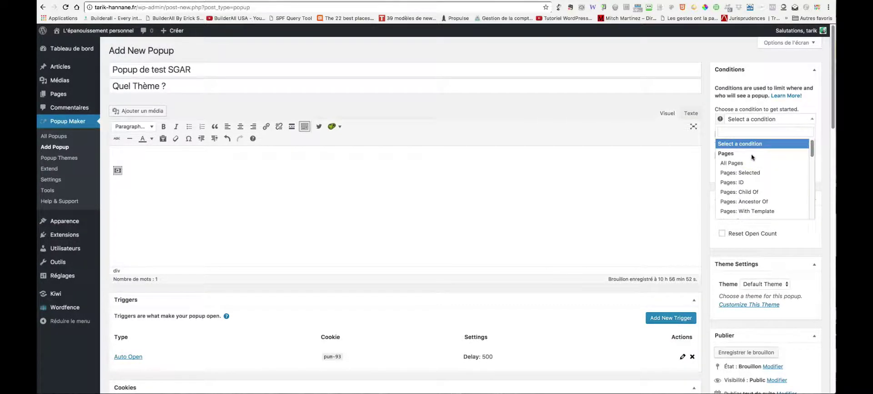
{"action": "left_click", "coordinate": [741, 163]}
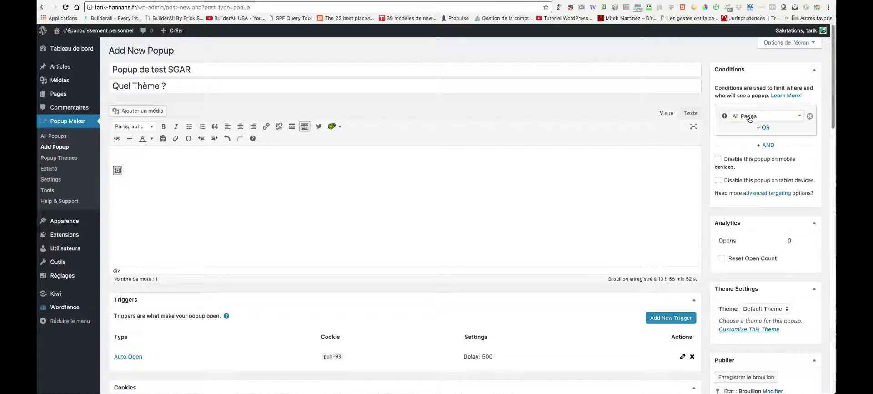
Try adding an alternative OR condition alongside All Pages, look at its choices and remove it
{"action": "left_click", "coordinate": [764, 127]}
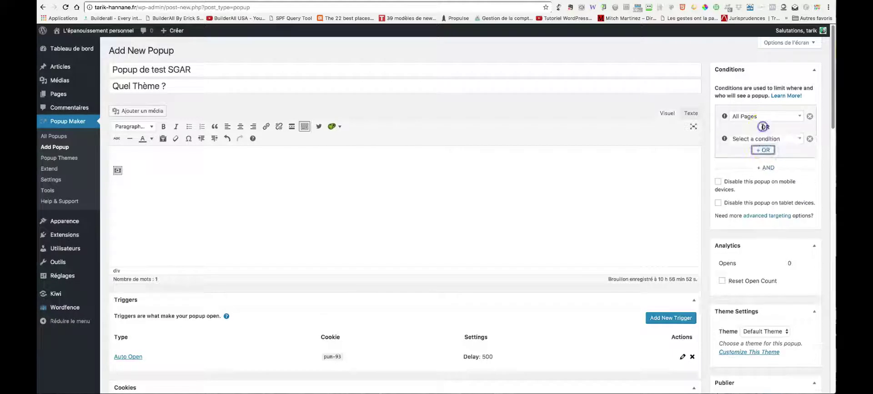
{"action": "left_click", "coordinate": [779, 139]}
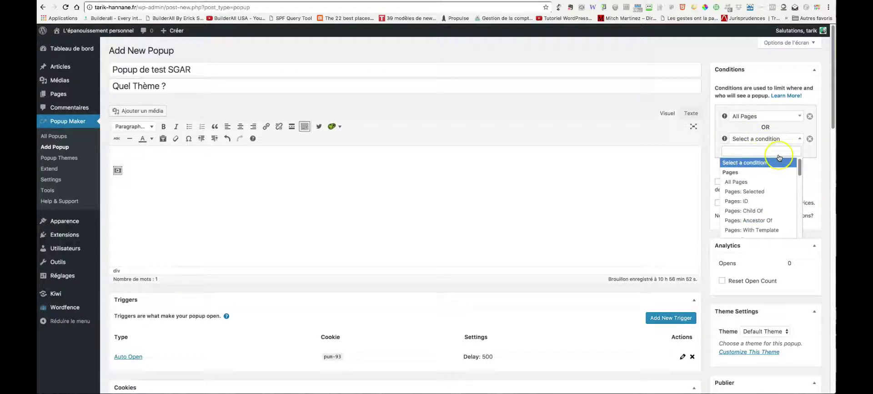
{"action": "left_click", "coordinate": [764, 139]}
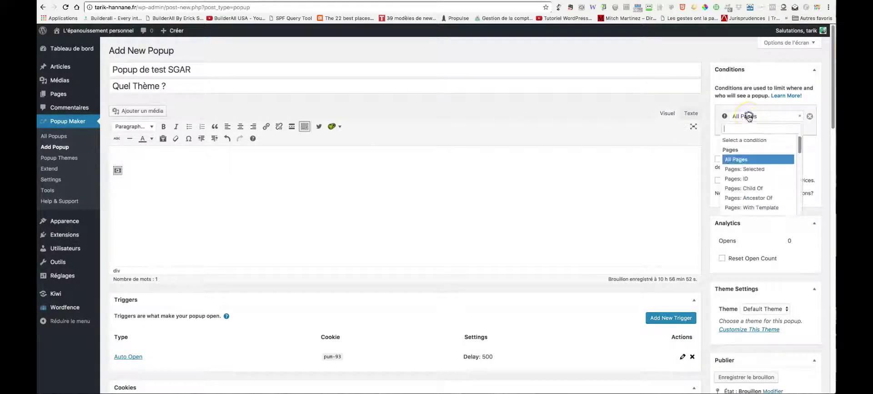
Try changing the All Pages condition to Pages: Selected and start choosing specific pages
{"action": "left_click", "coordinate": [741, 117]}
{"action": "left_click", "coordinate": [750, 169]}
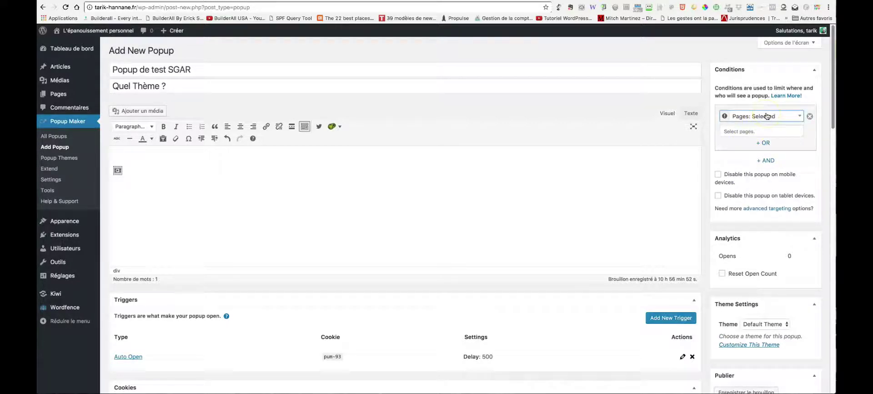
{"action": "left_click", "coordinate": [757, 131]}
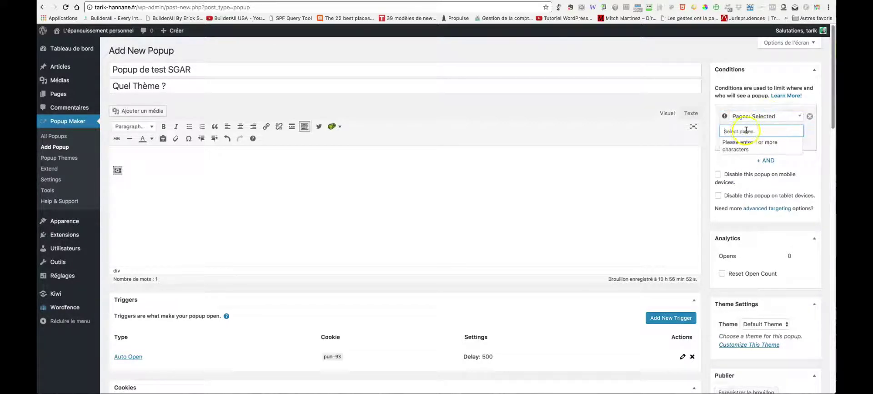
Try adding a second condition group with AND, look at its choices and remove it
{"action": "left_click", "coordinate": [768, 162]}
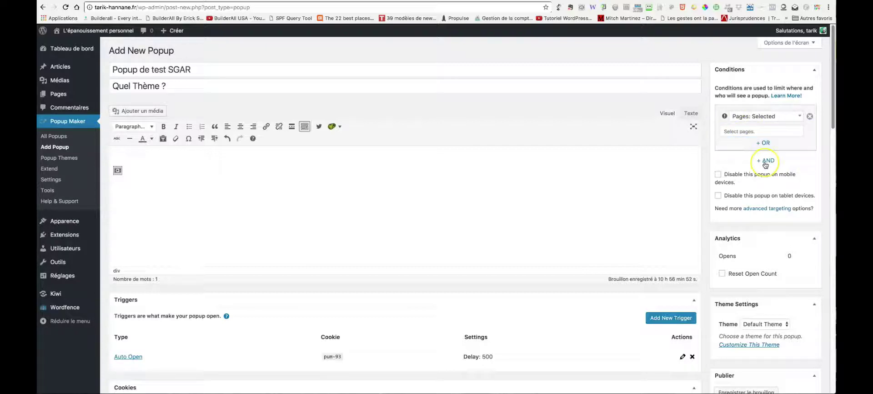
{"action": "left_click", "coordinate": [766, 161]}
{"action": "left_click", "coordinate": [768, 182]}
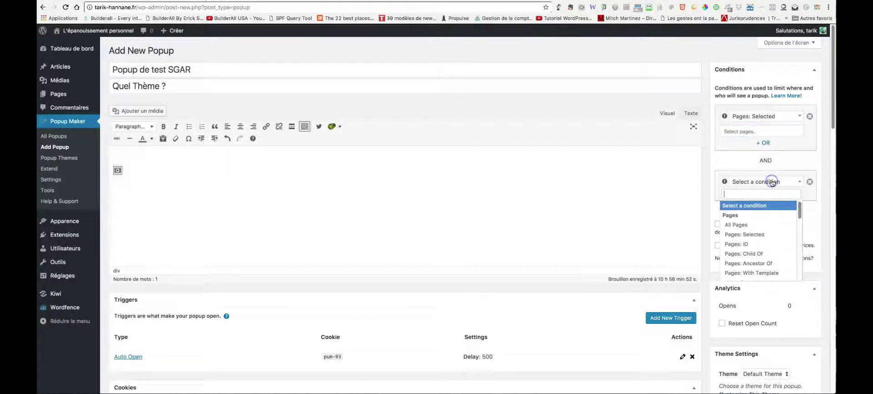
{"action": "left_click", "coordinate": [805, 172]}
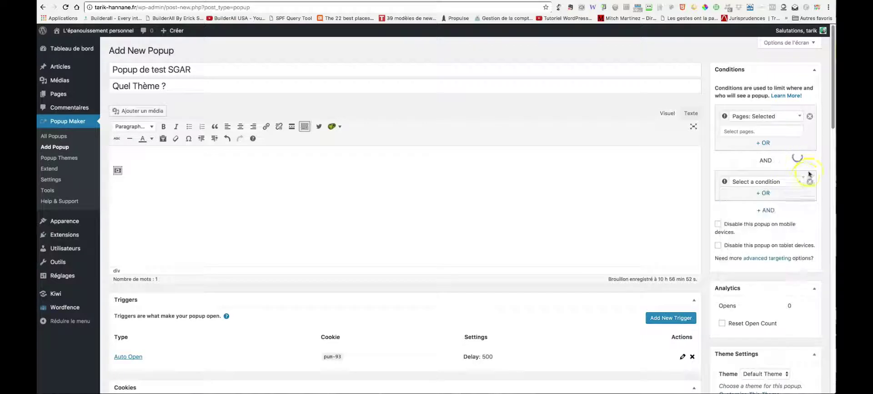
{"action": "left_click", "coordinate": [809, 181]}
Set the popup's condition back to All Pages and disable the popup on mobile devices
{"action": "left_click", "coordinate": [765, 116]}
{"action": "left_click", "coordinate": [737, 159]}
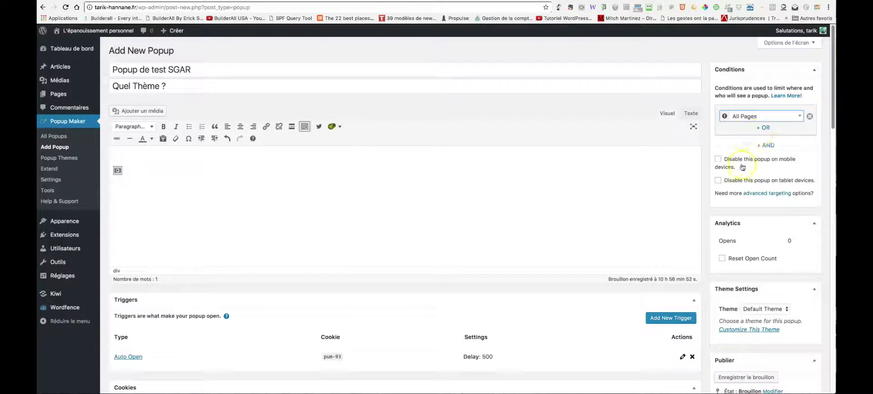
{"action": "left_click", "coordinate": [719, 159]}
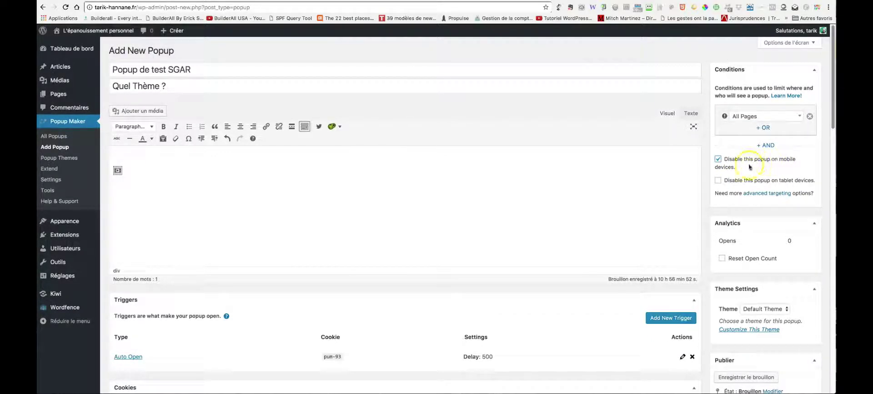
Look through the themes available for the popup and keep Default Theme
{"action": "left_click", "coordinate": [718, 181]}
{"action": "scroll", "coordinate": [750, 172], "scroll_direction": "down", "scroll_amount": 3}
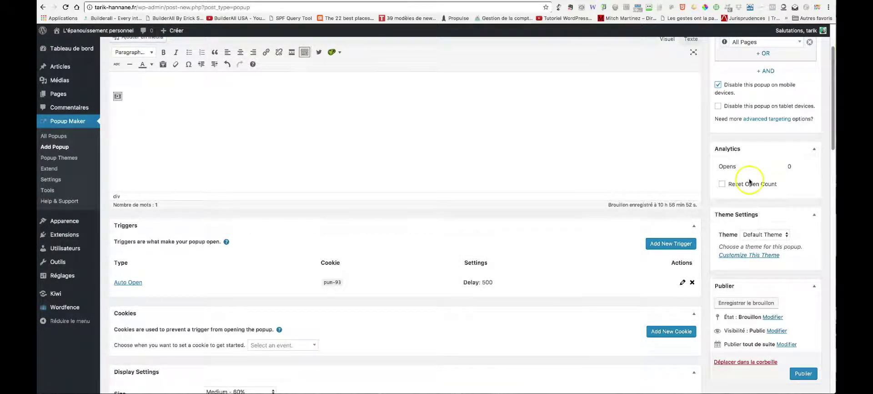
{"action": "scroll", "coordinate": [751, 180], "scroll_direction": "down", "scroll_amount": 3}
{"action": "scroll", "coordinate": [755, 205], "scroll_direction": "down", "scroll_amount": 1}
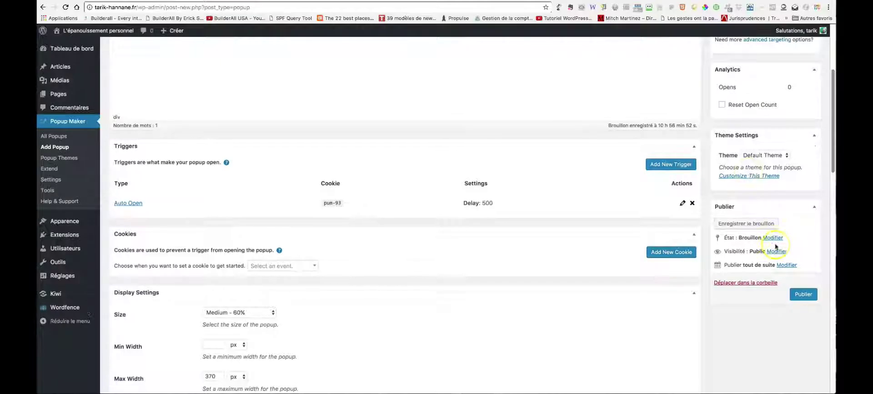
{"action": "left_click", "coordinate": [778, 156]}
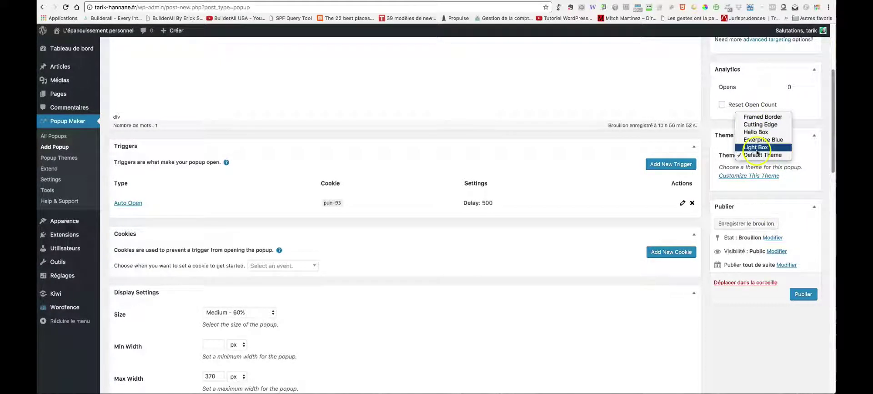
{"action": "left_click", "coordinate": [716, 146]}
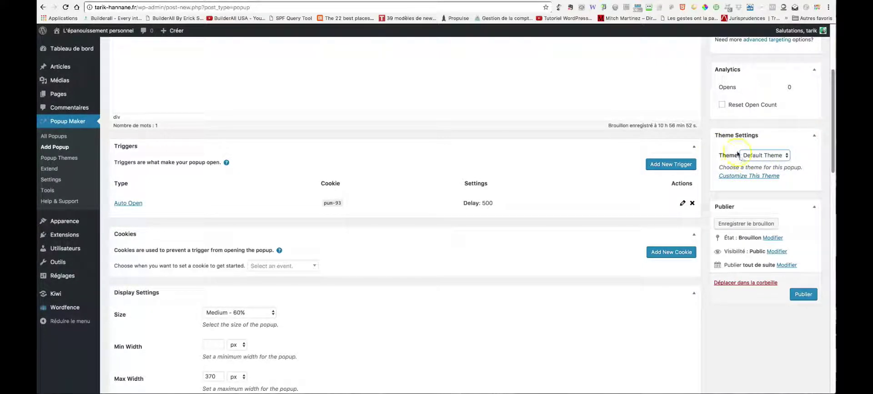
Publish the popup and reload the blog's home page to display it
{"action": "left_click", "coordinate": [802, 295]}
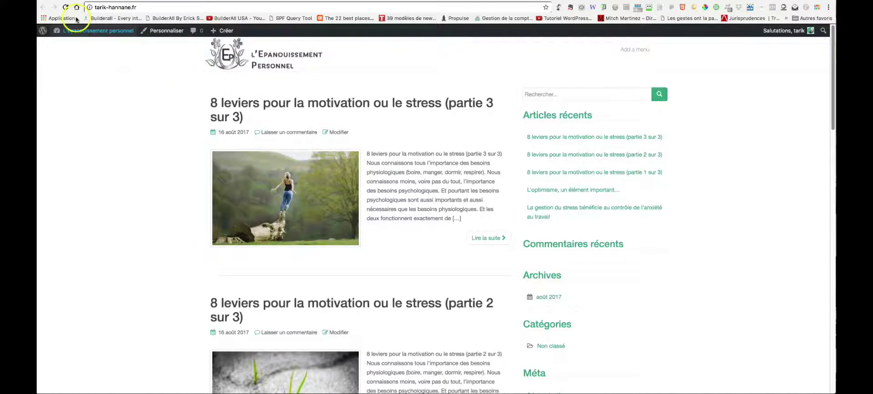
{"action": "left_click", "coordinate": [65, 8]}
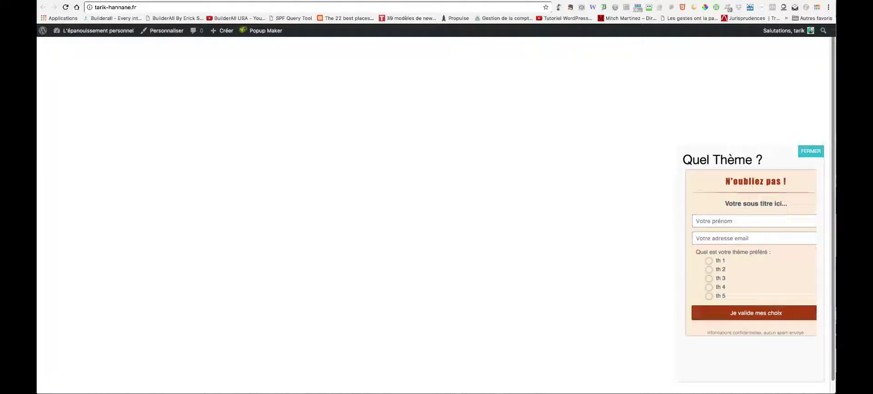
Return to the popup's editing page and select the middle digit of Max Width in its display settings
{"action": "left_click", "coordinate": [408, 2]}
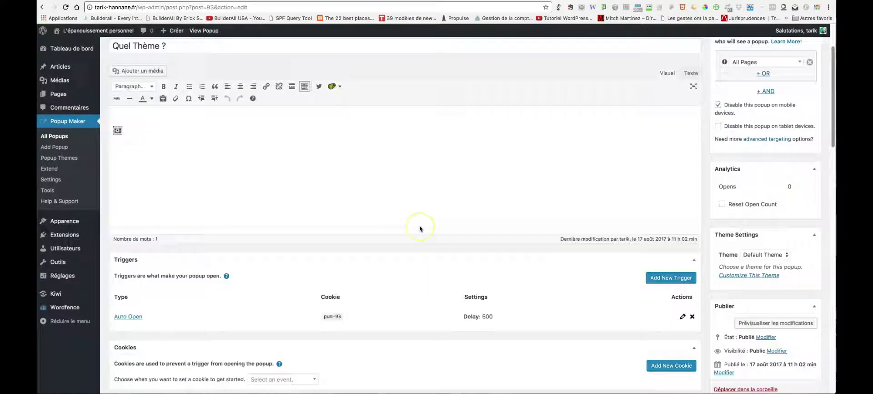
{"action": "scroll", "coordinate": [318, 218], "scroll_direction": "down", "scroll_amount": 6}
{"action": "left_click_drag", "start_coordinate": [209, 207], "coordinate": [212, 207]}
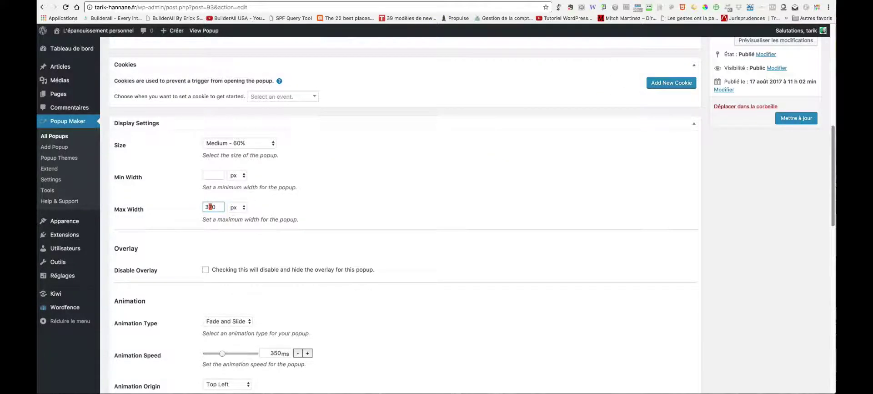
View the popup on the blog's home page, close it, and return to the popup's display settings
{"action": "key", "text": "ctrl+Tab"}
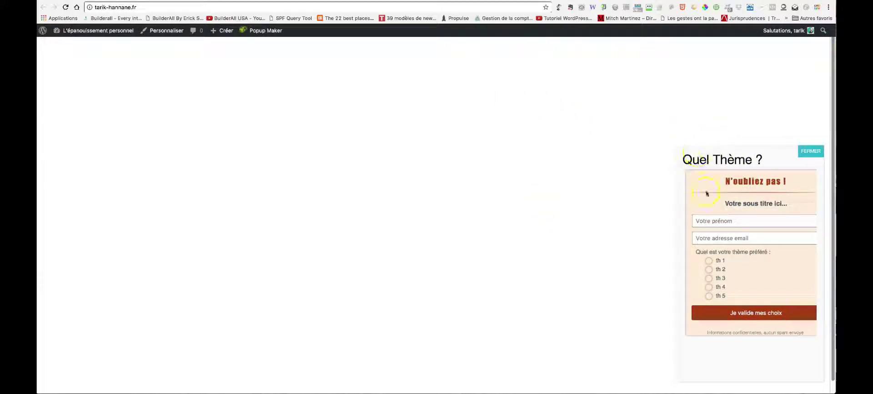
{"action": "left_click", "coordinate": [812, 153]}
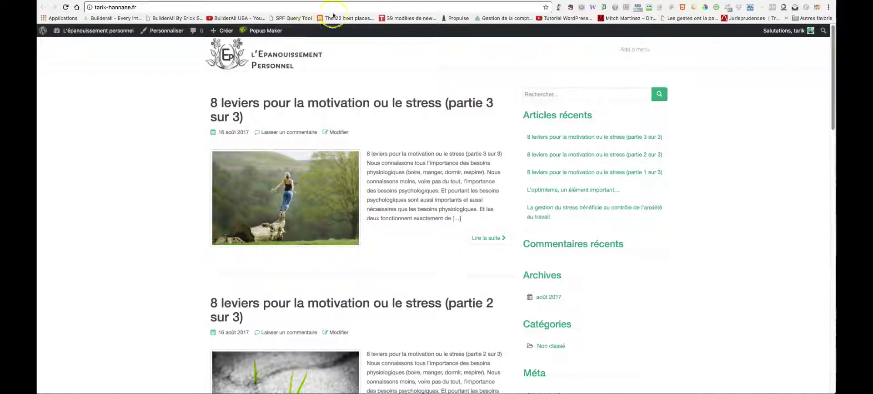
{"action": "left_click", "coordinate": [412, 5]}
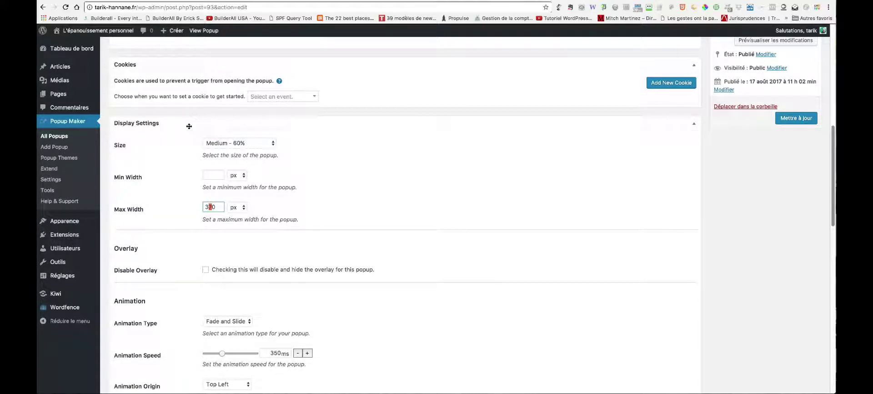
{"action": "left_click", "coordinate": [166, 157]}
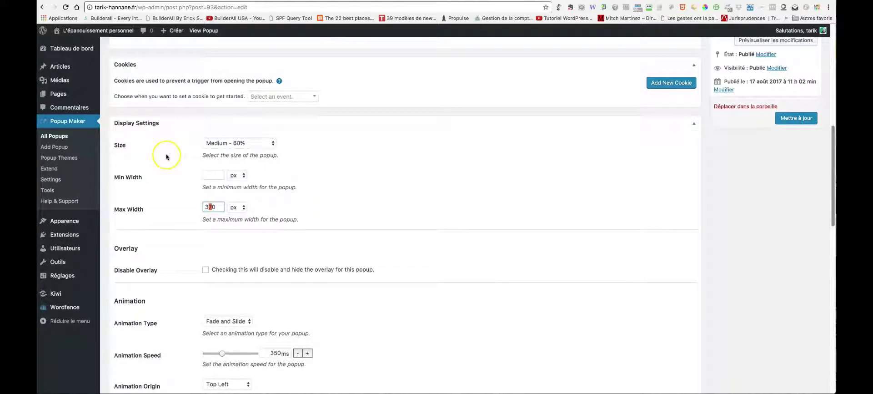